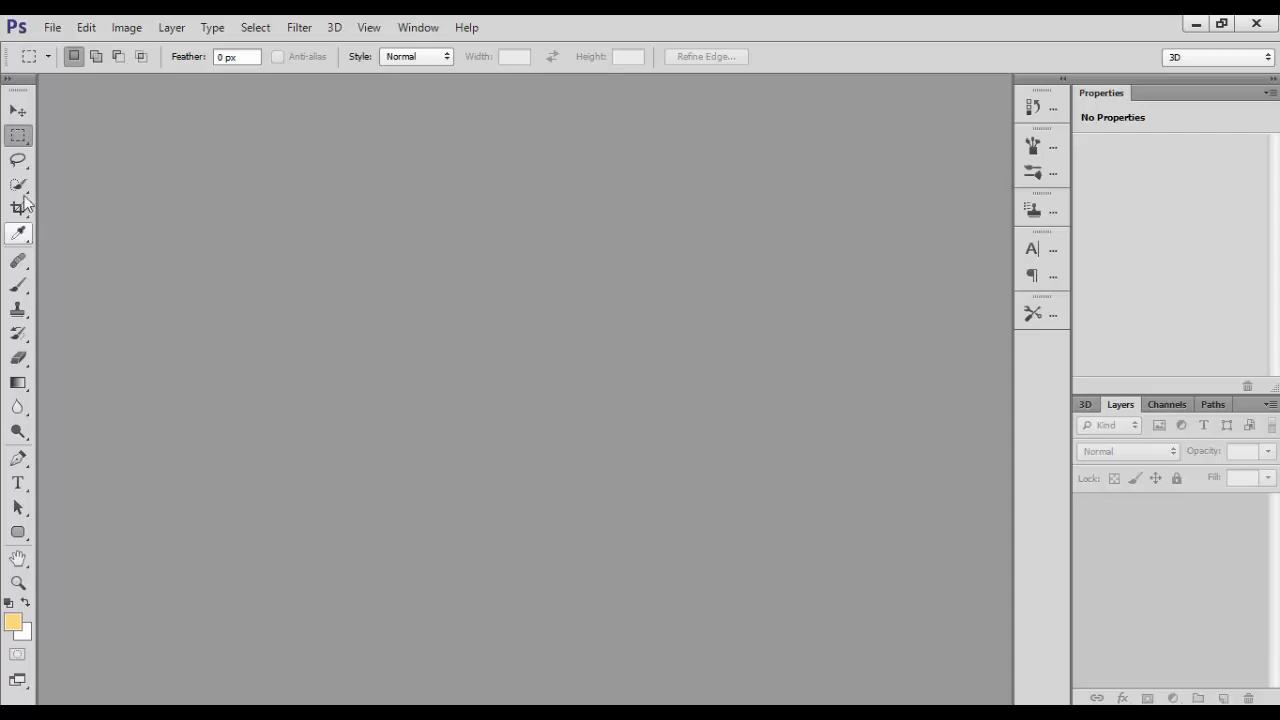
right_click(18, 140)
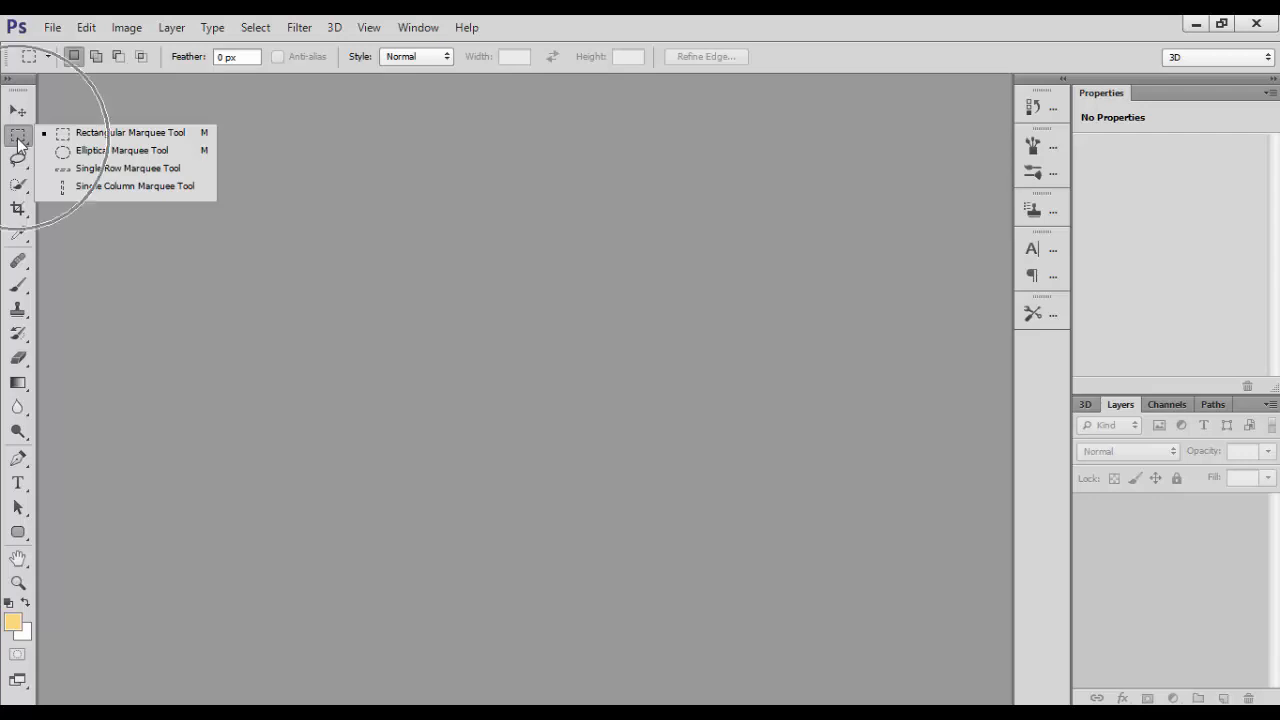
key(ctrl+1)
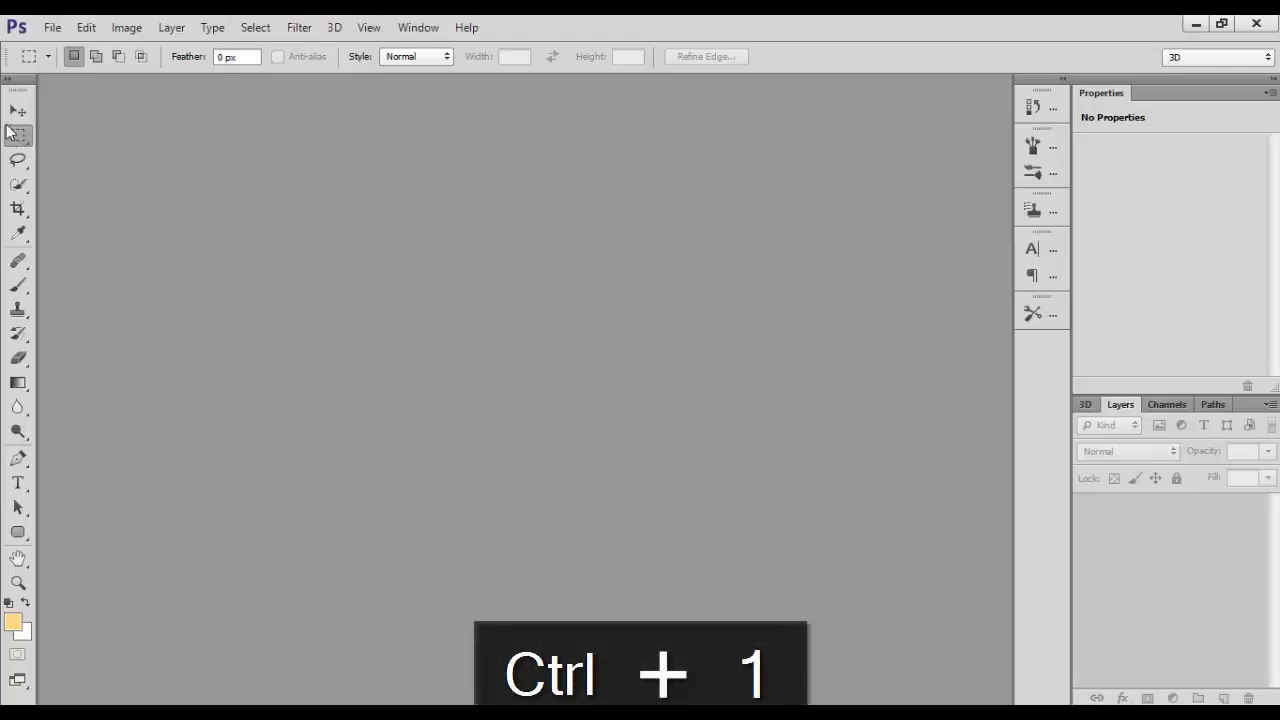
click(14, 100)
click(16, 137)
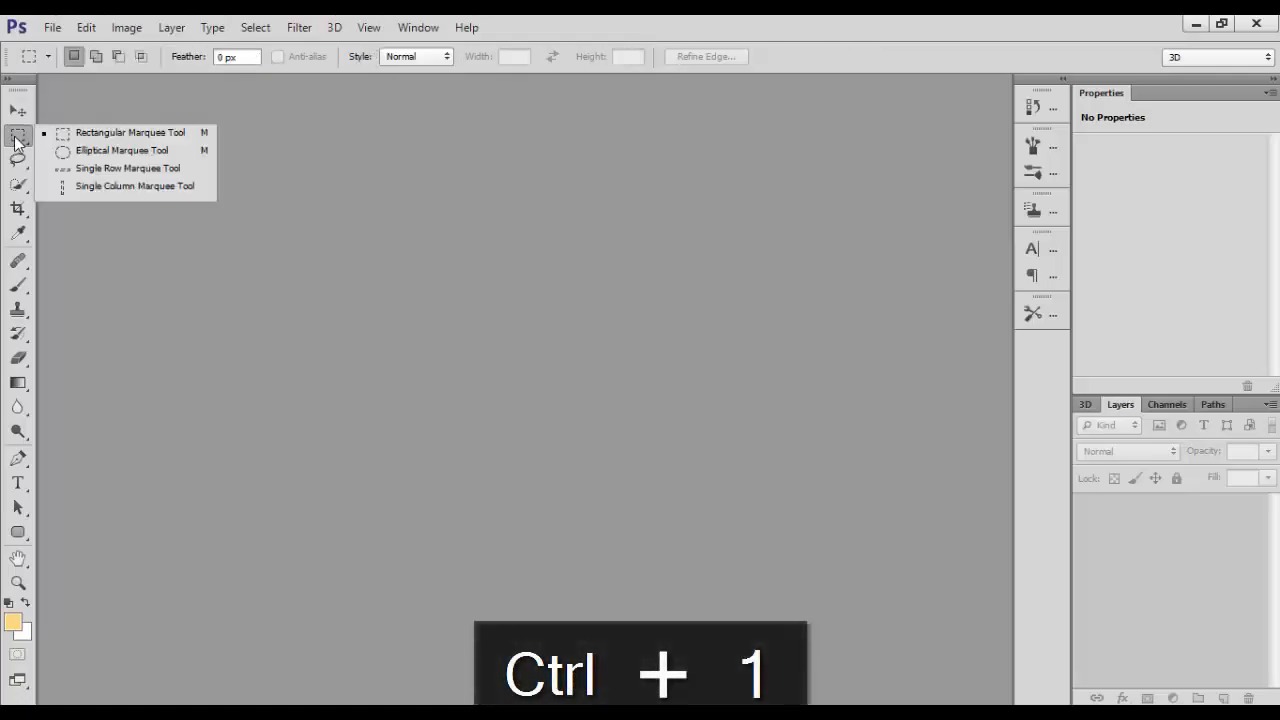
click(129, 212)
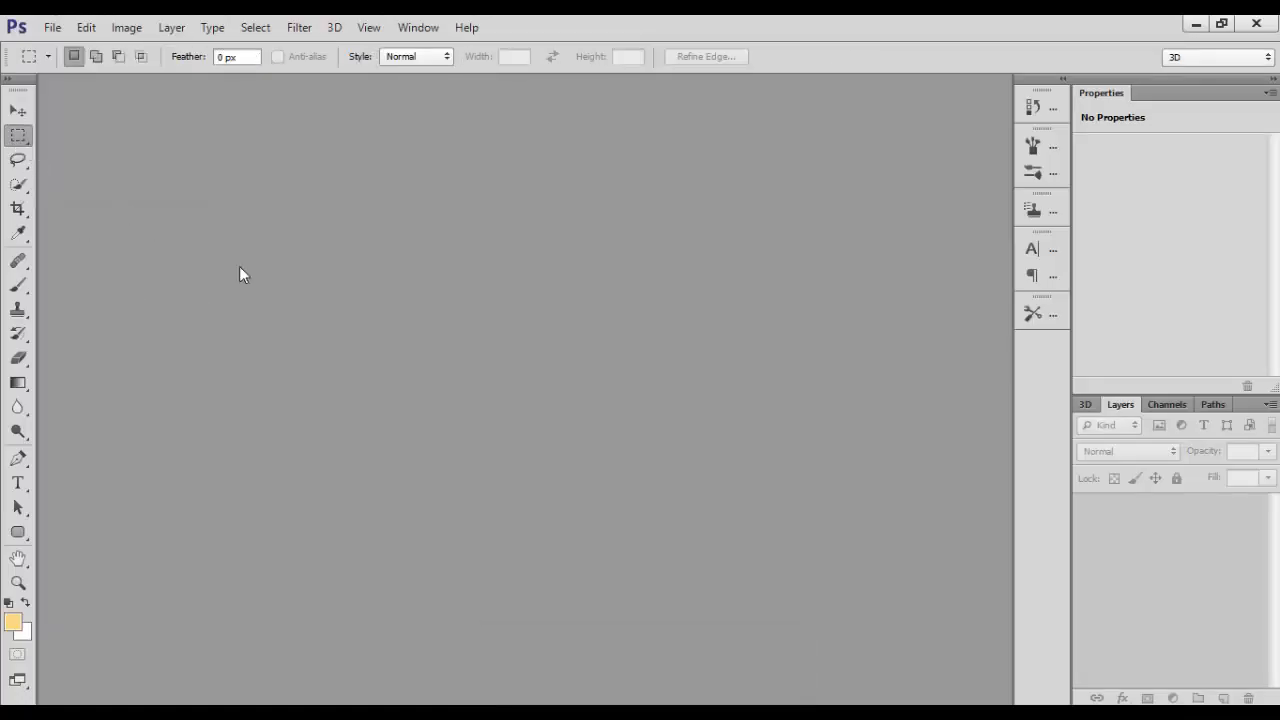
Open the JPG photo of the white hat on a dark background from the images folder
double_click(285, 271)
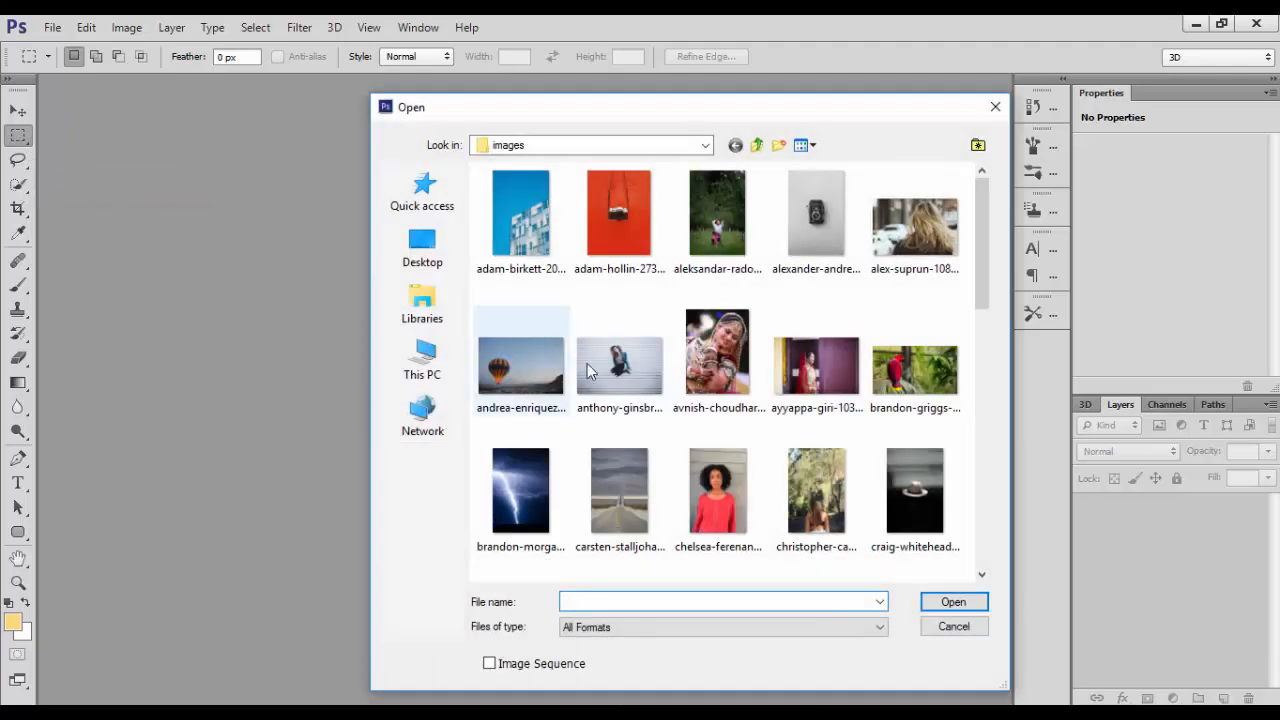
key(Escape)
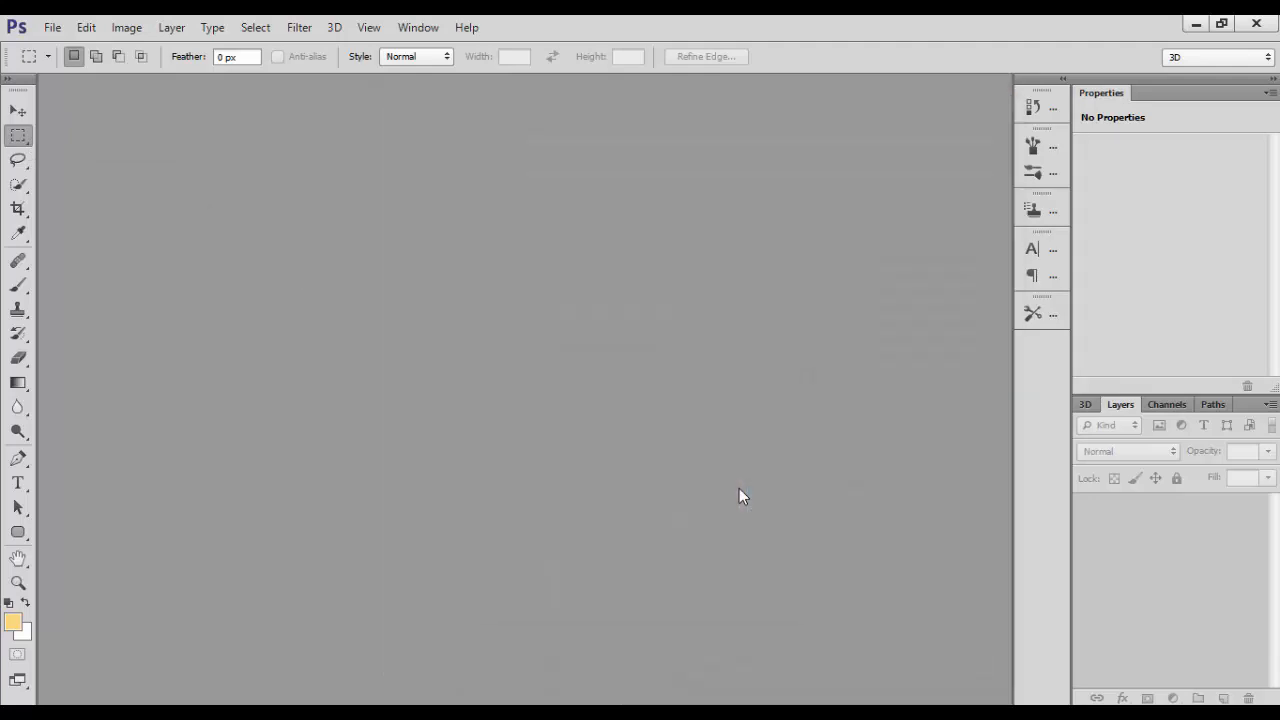
key(ctrl+o)
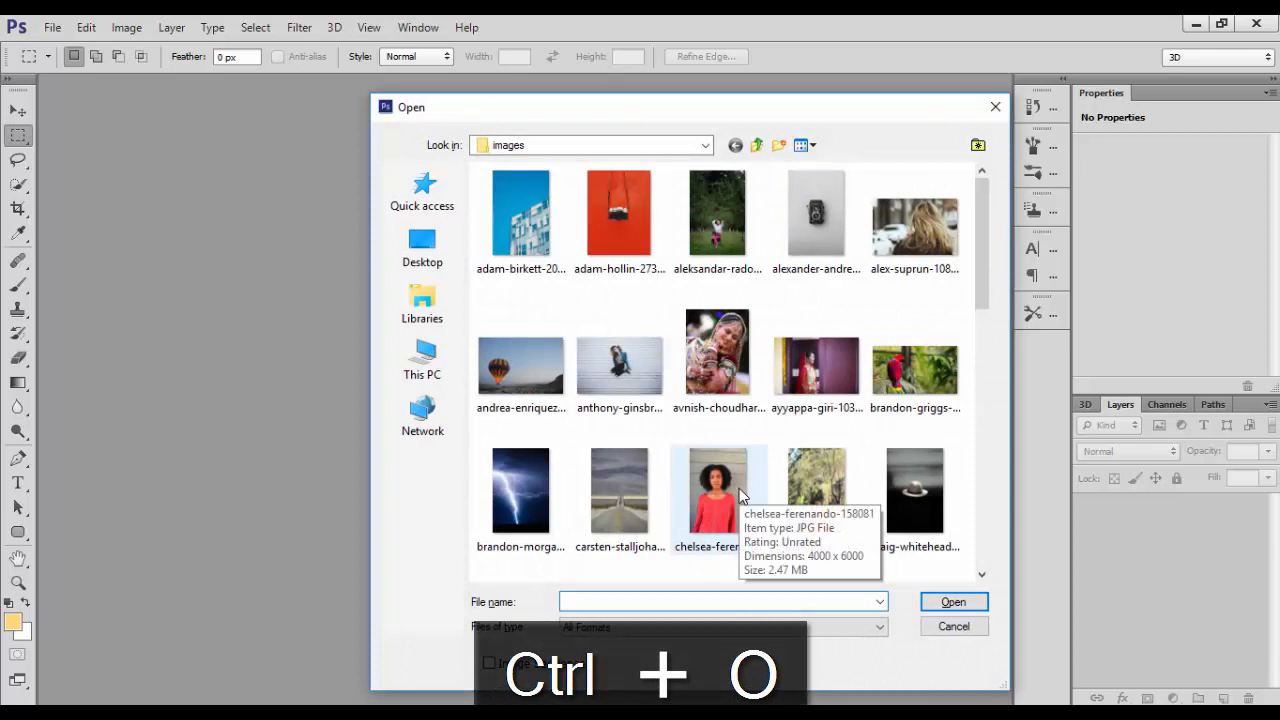
click(903, 500)
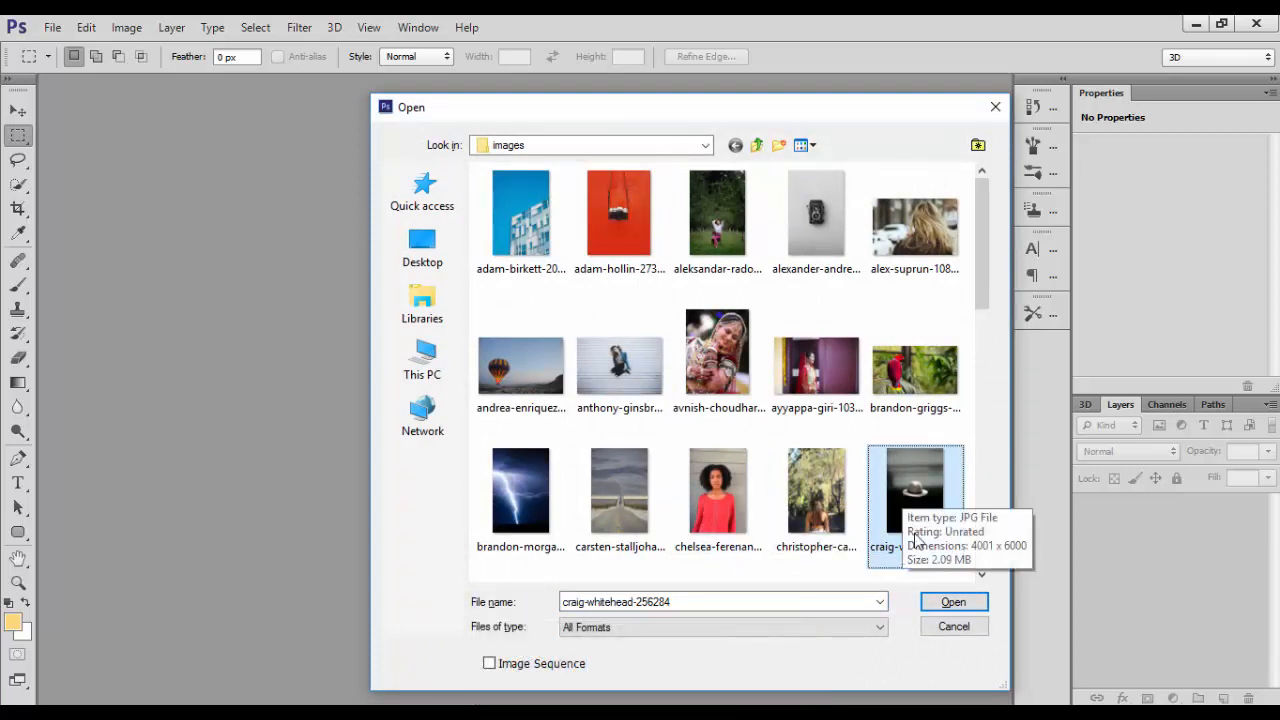
click(950, 602)
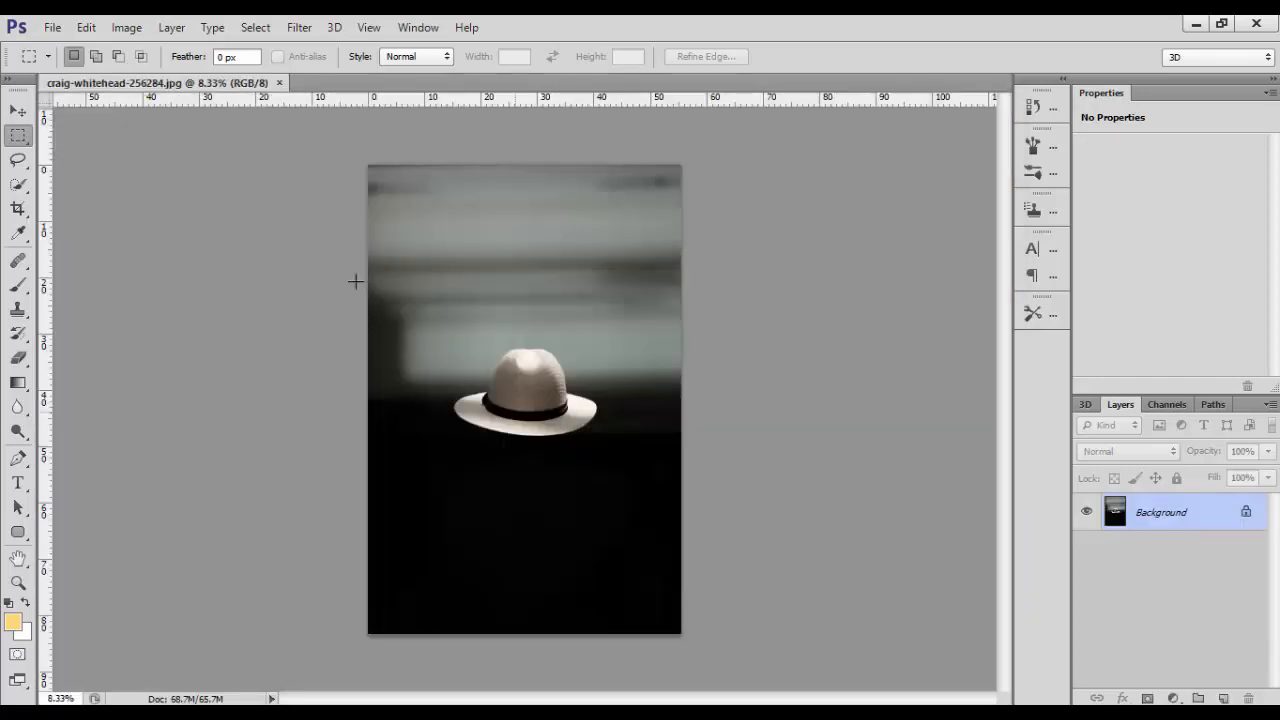
Zoom in on the hat to about 20.8% and activate the Elliptical Marquee tool
key(z)
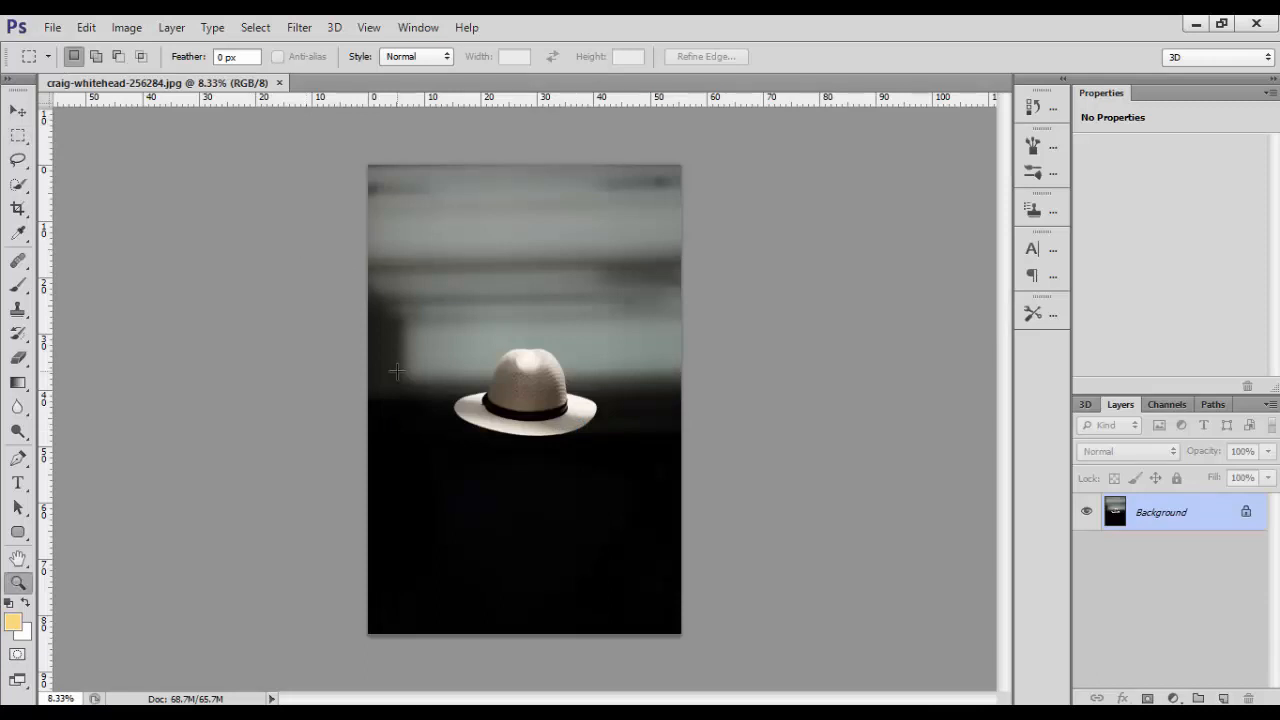
drag(521, 385, 586, 434)
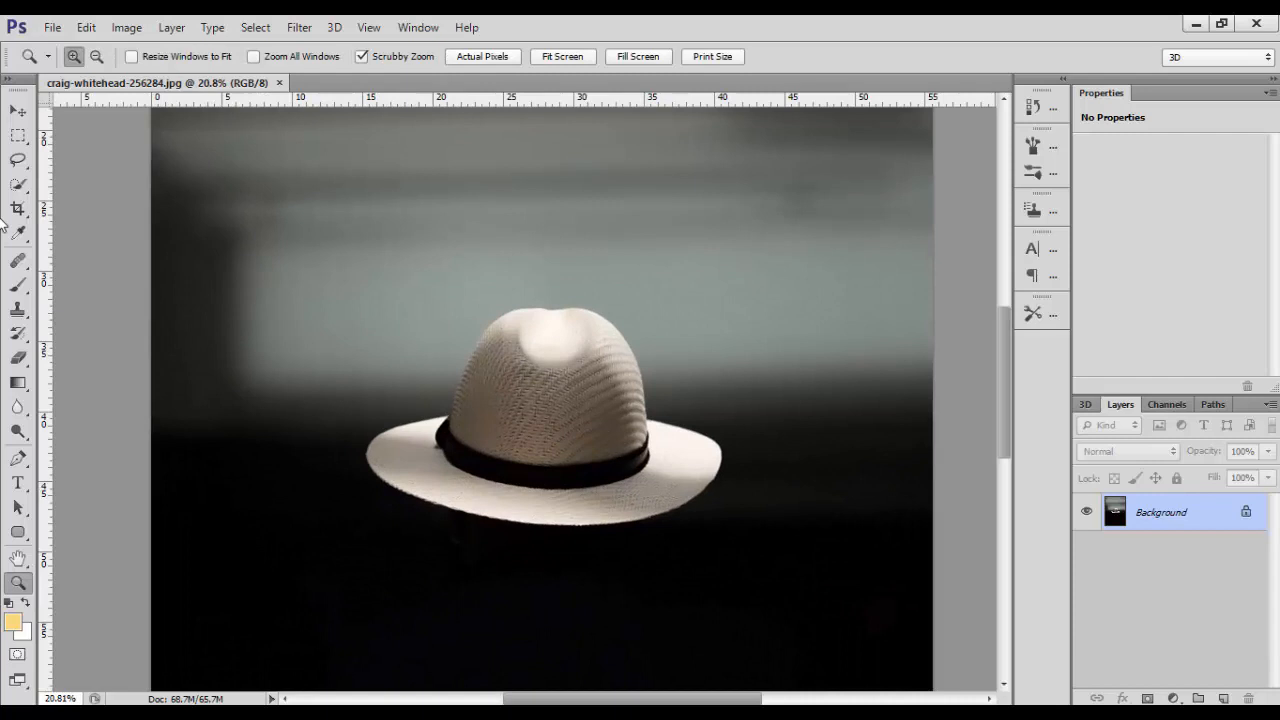
click(18, 135)
click(61, 153)
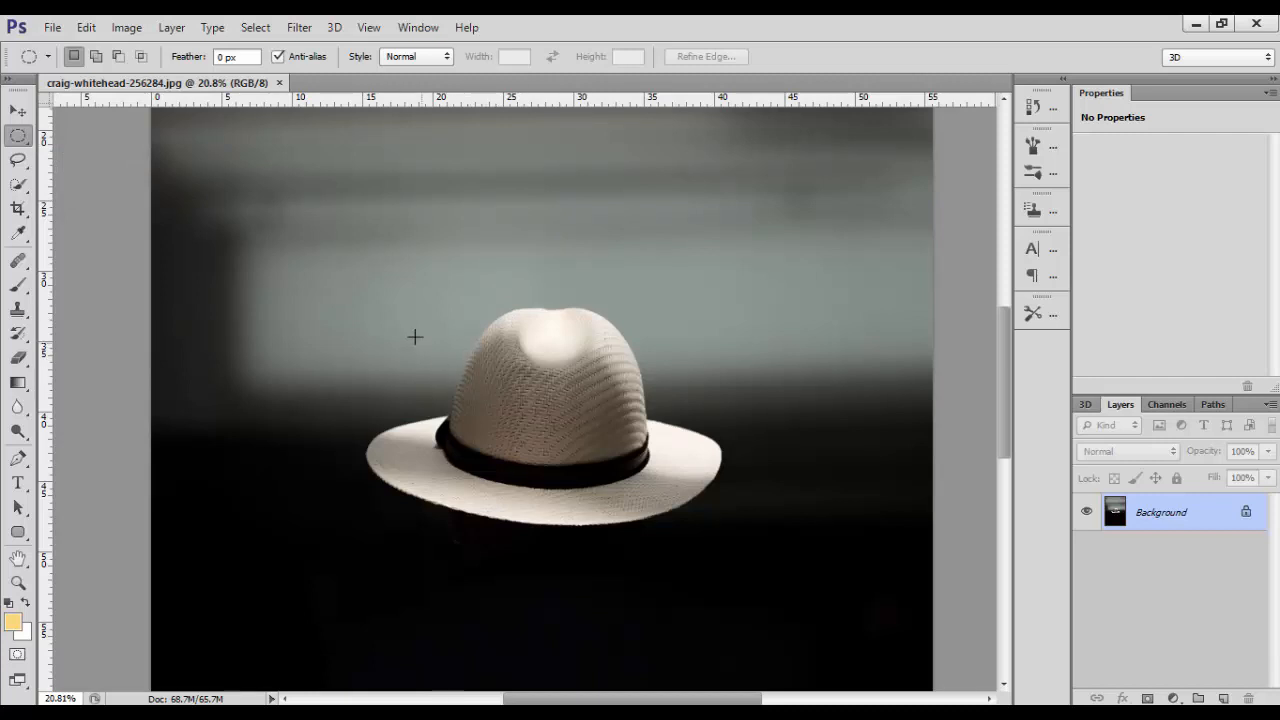
mouse_move(338, 283)
mouse_down()
mouse_move(631, 446)
mouse_move(561, 558)
mouse_up()
drag(657, 241, 736, 345)
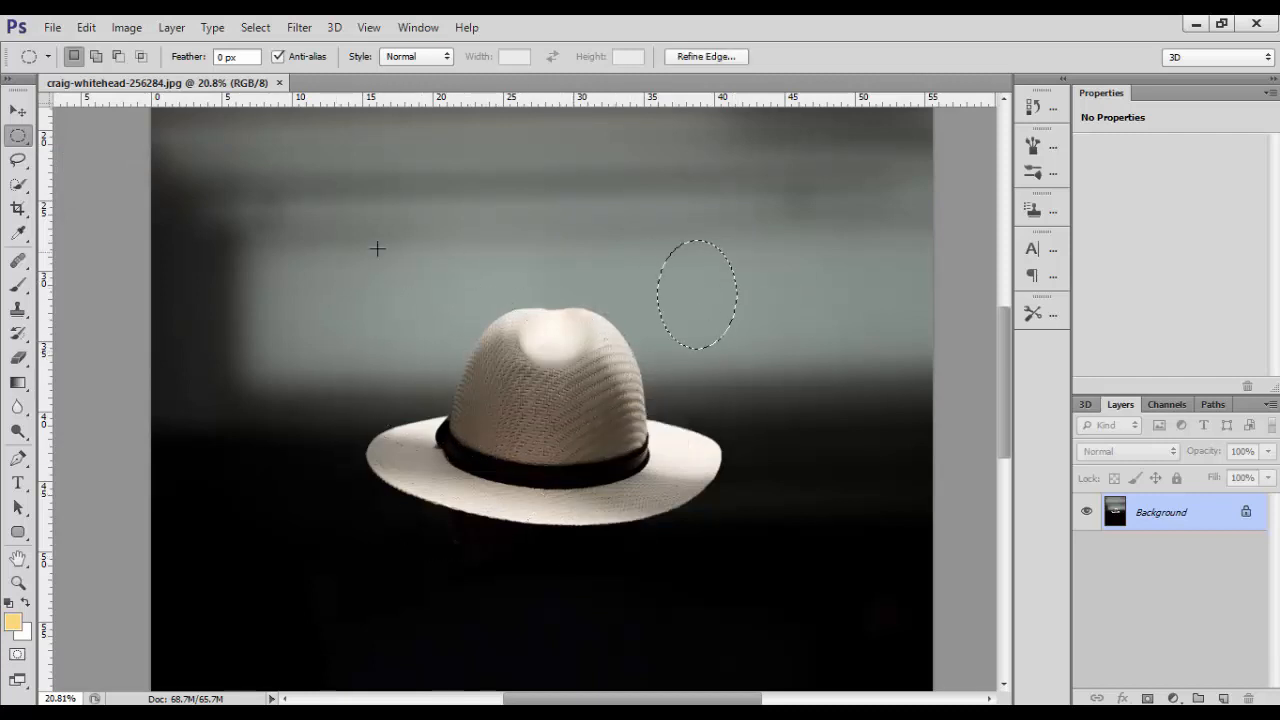
click(329, 248)
drag(329, 248, 735, 625)
key(ctrl+d)
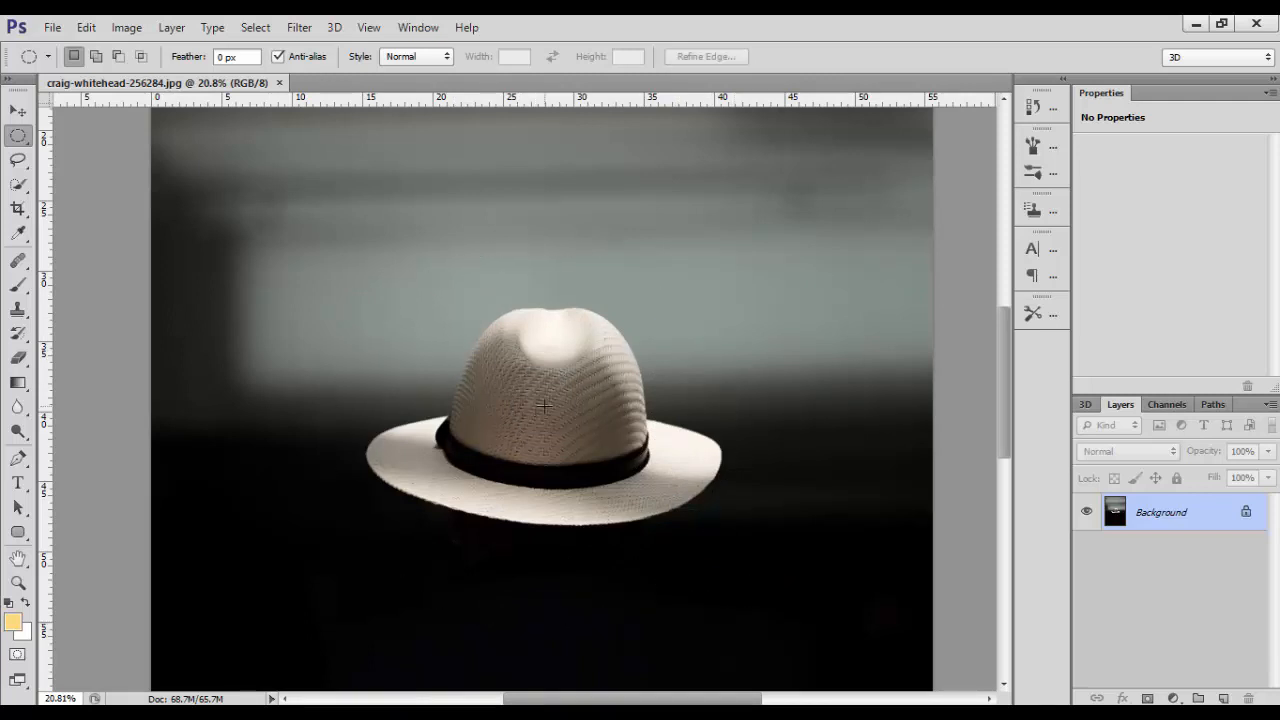
Draw a circular selection about 12.5 in across over the hat's crown and widen it slightly with Transform Selection
drag(483, 339, 641, 554)
key(shift+alt+space)
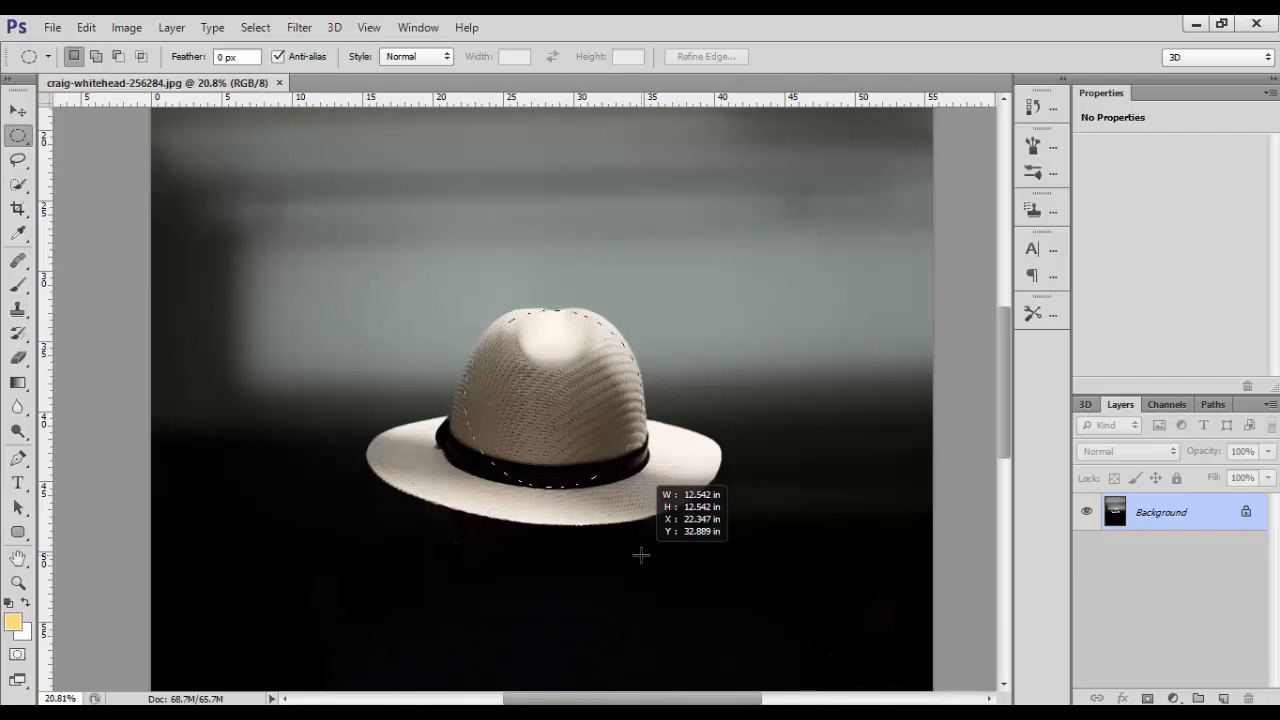
drag(641, 554, 641, 554)
mouse_move(641, 554)
mouse_down()
mouse_move(653, 583)
mouse_move(623, 501)
mouse_move(633, 354)
mouse_move(700, 502)
mouse_move(634, 551)
mouse_up()
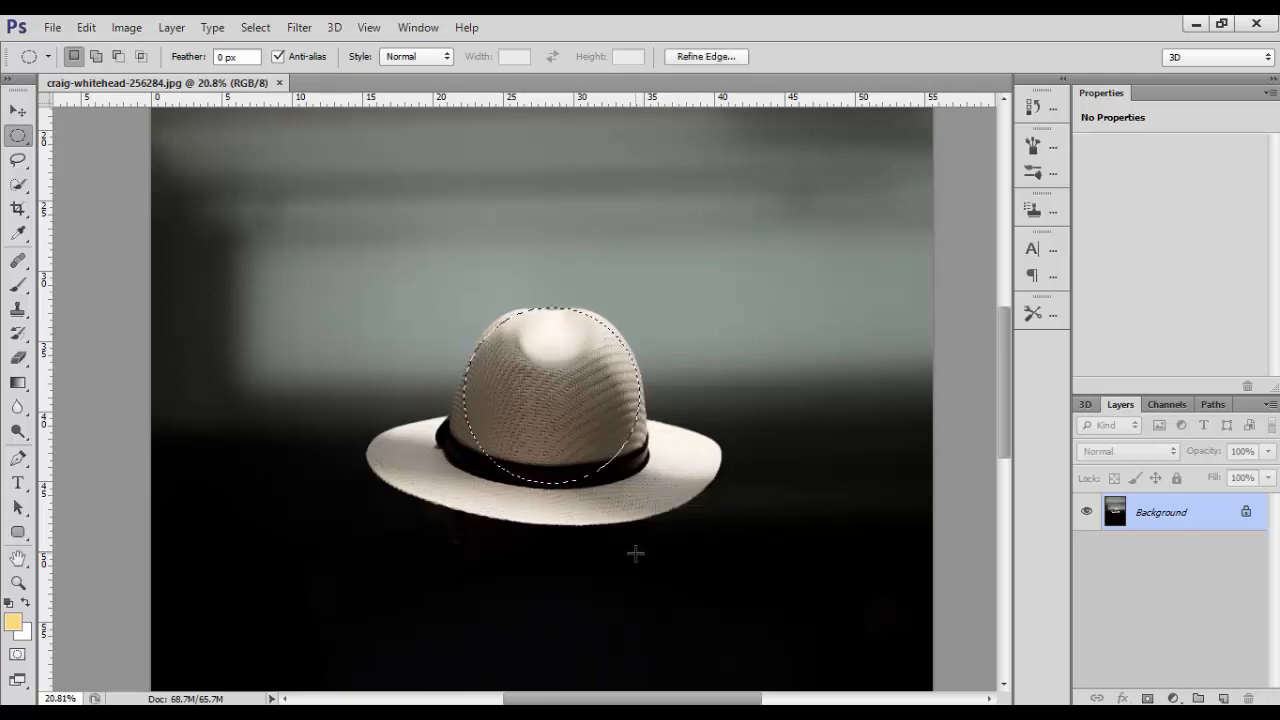
right_click(562, 399)
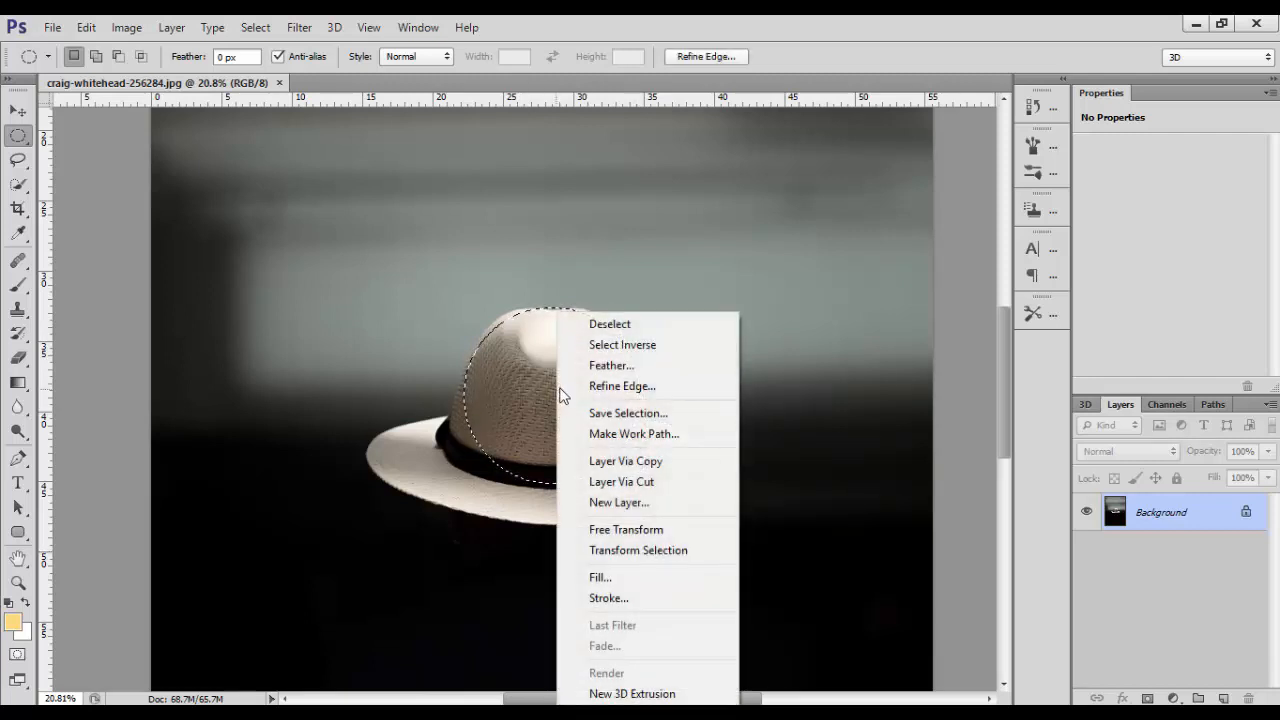
click(644, 557)
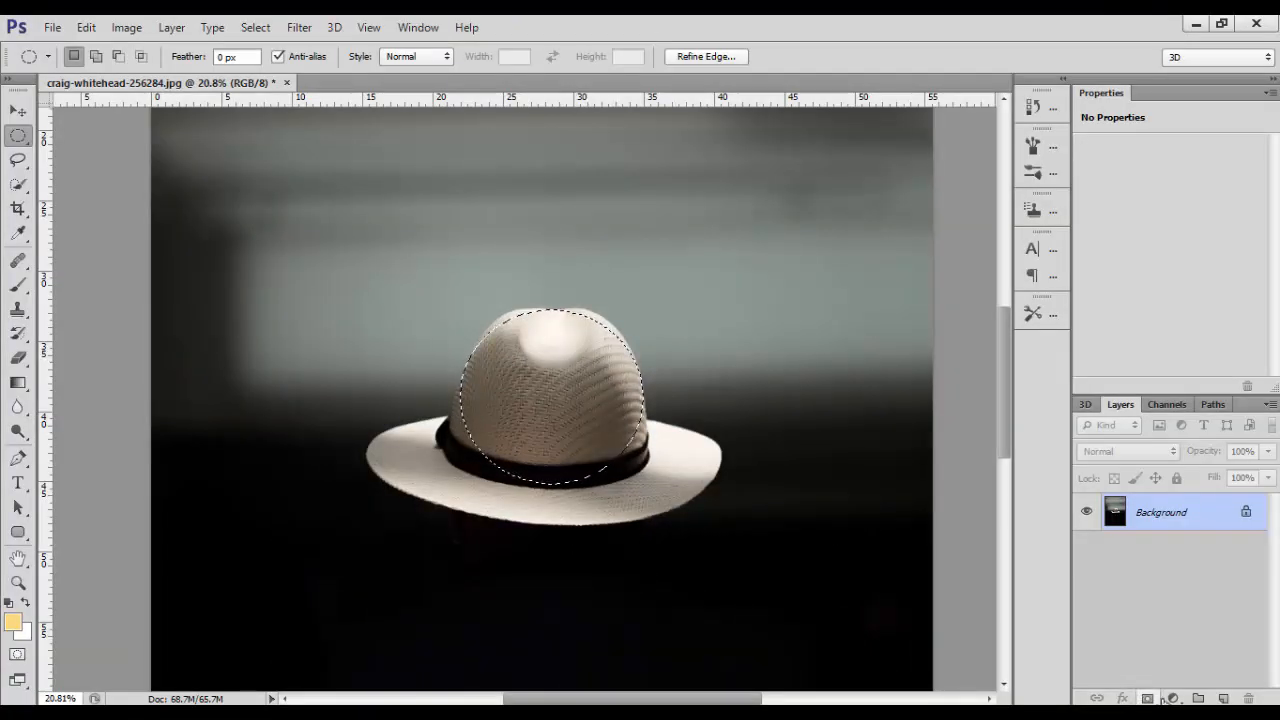
Add a Gradient Fill layer inside the circular selection using the silver striped gradient preset
click(1172, 698)
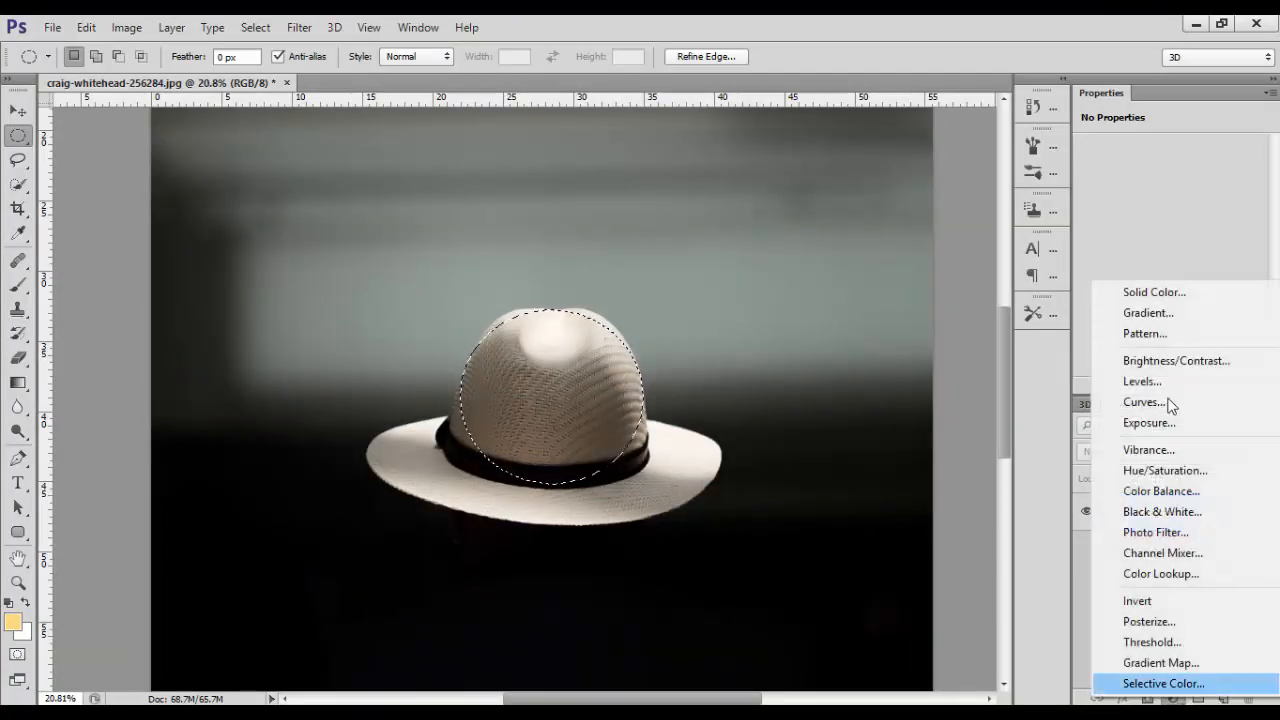
click(1166, 318)
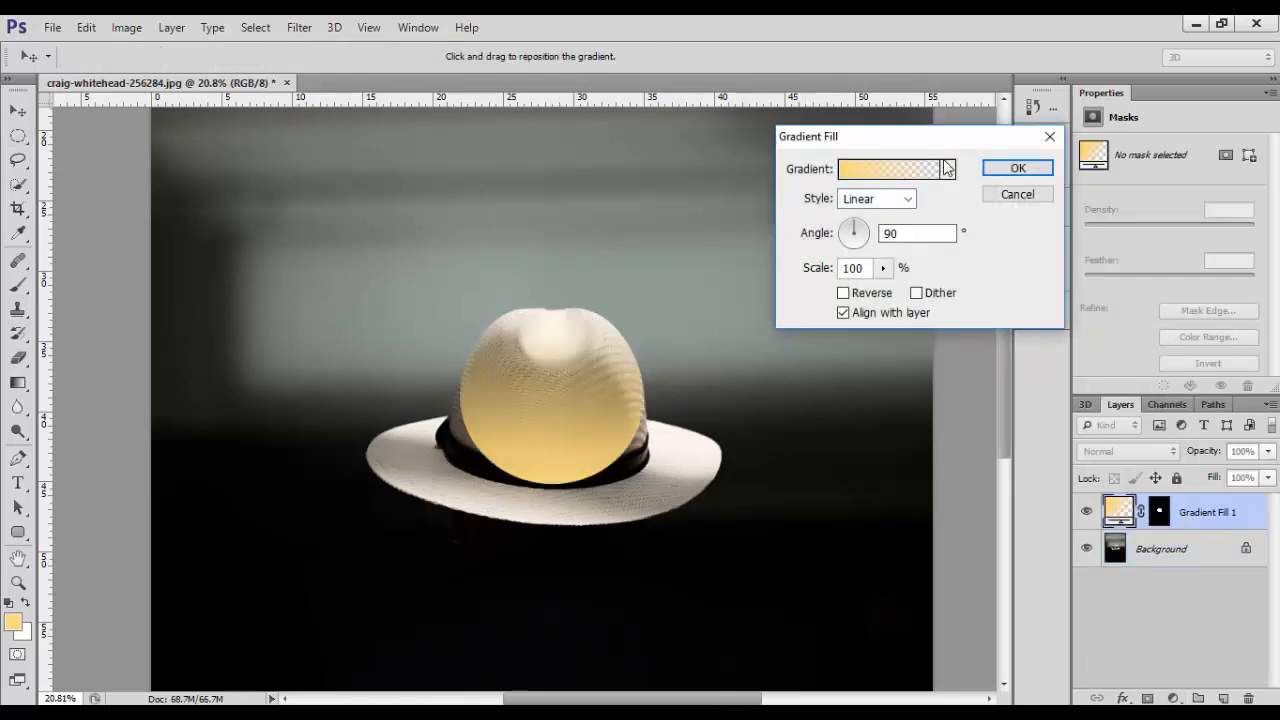
click(948, 170)
click(864, 208)
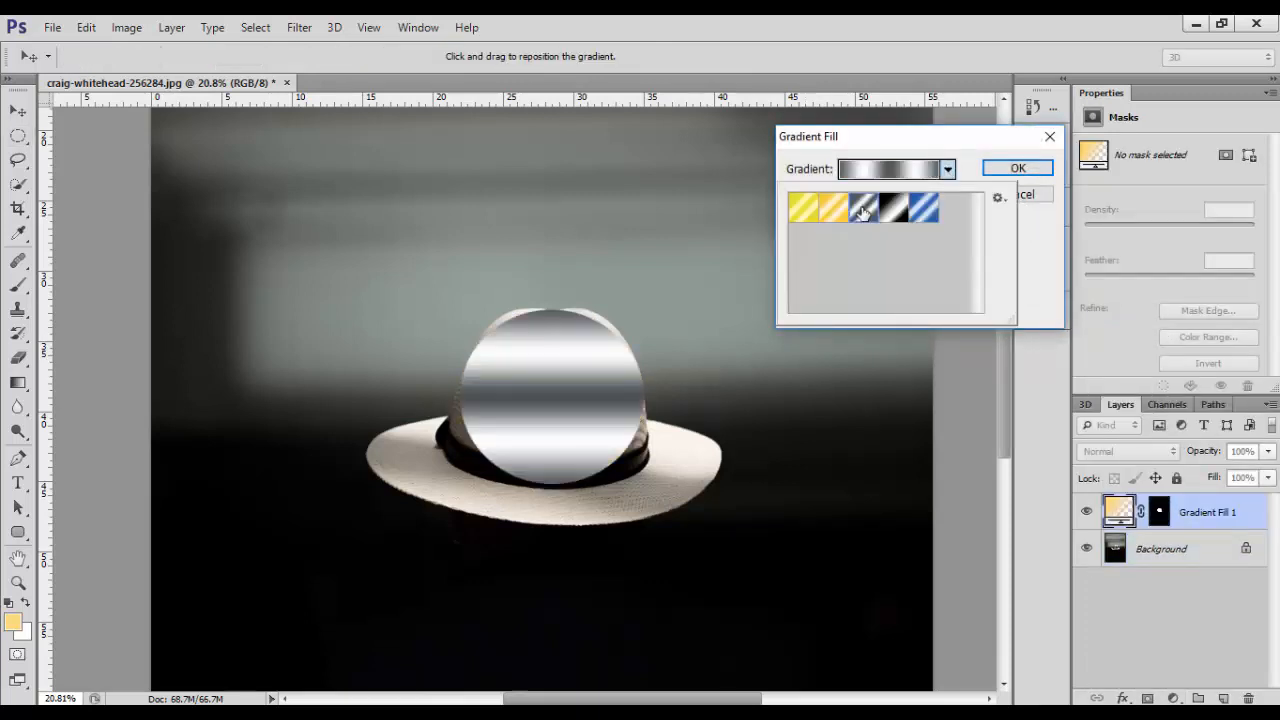
click(1006, 168)
click(1008, 168)
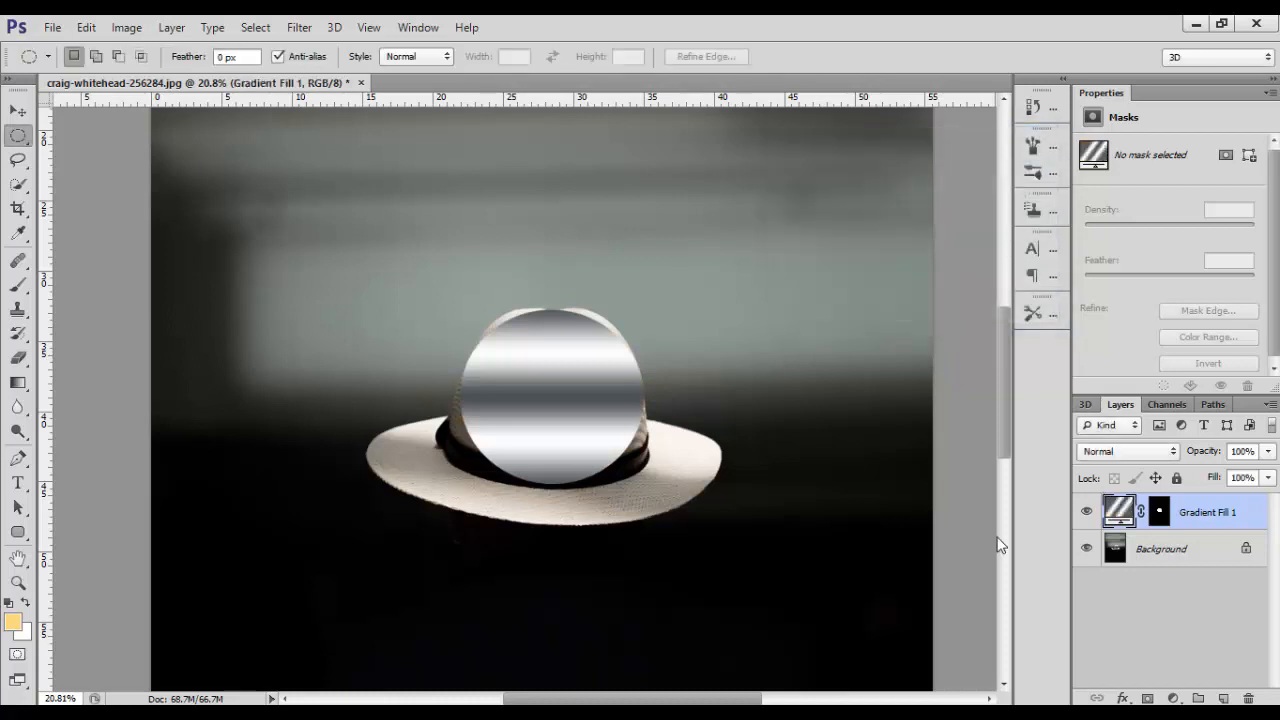
Set the gradient fill layer's opacity to 64% and its blend mode to Overlay
key(6)
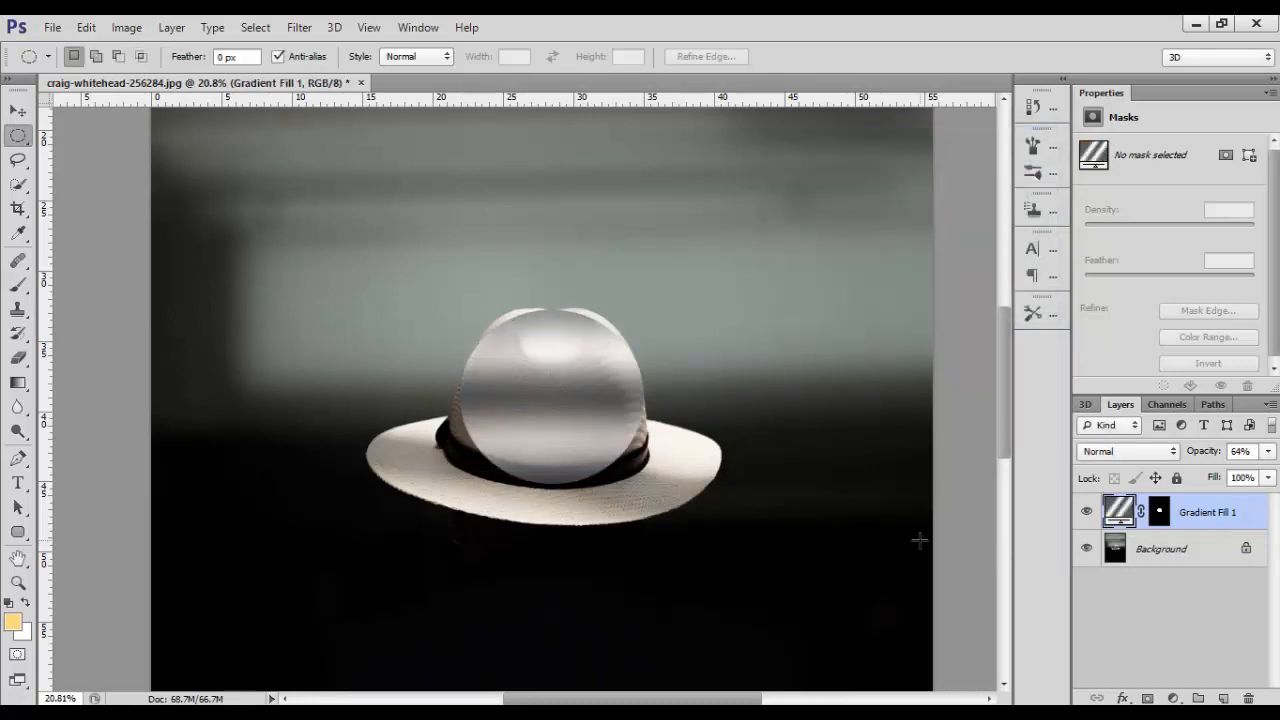
click(1128, 451)
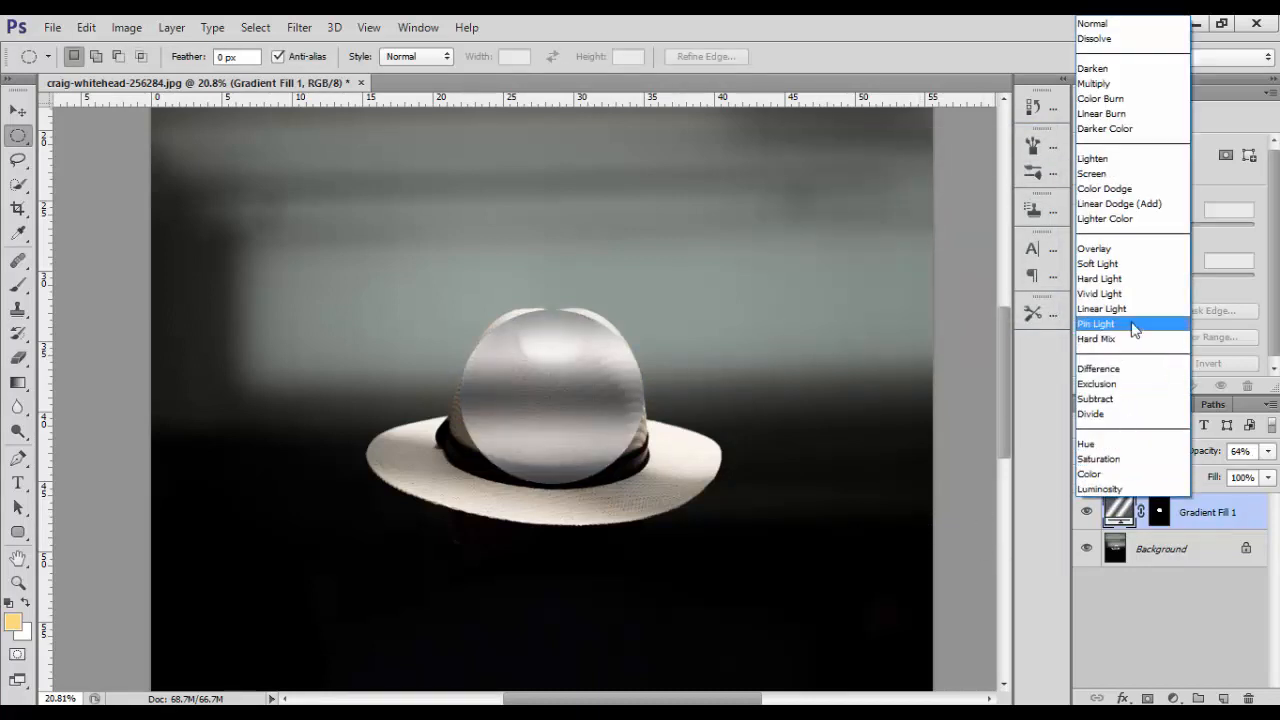
click(1126, 252)
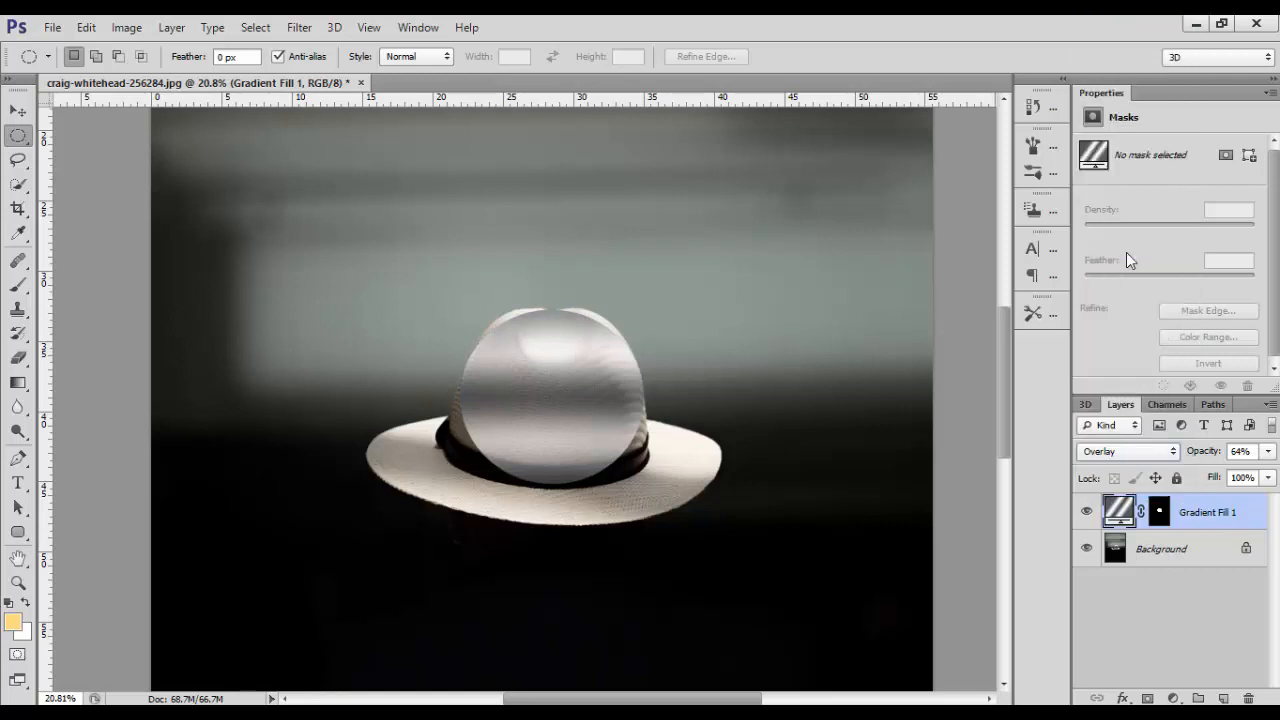
Feather the gradient fill layer's mask to 18.9 px and inspect the mask on its own
click(1159, 518)
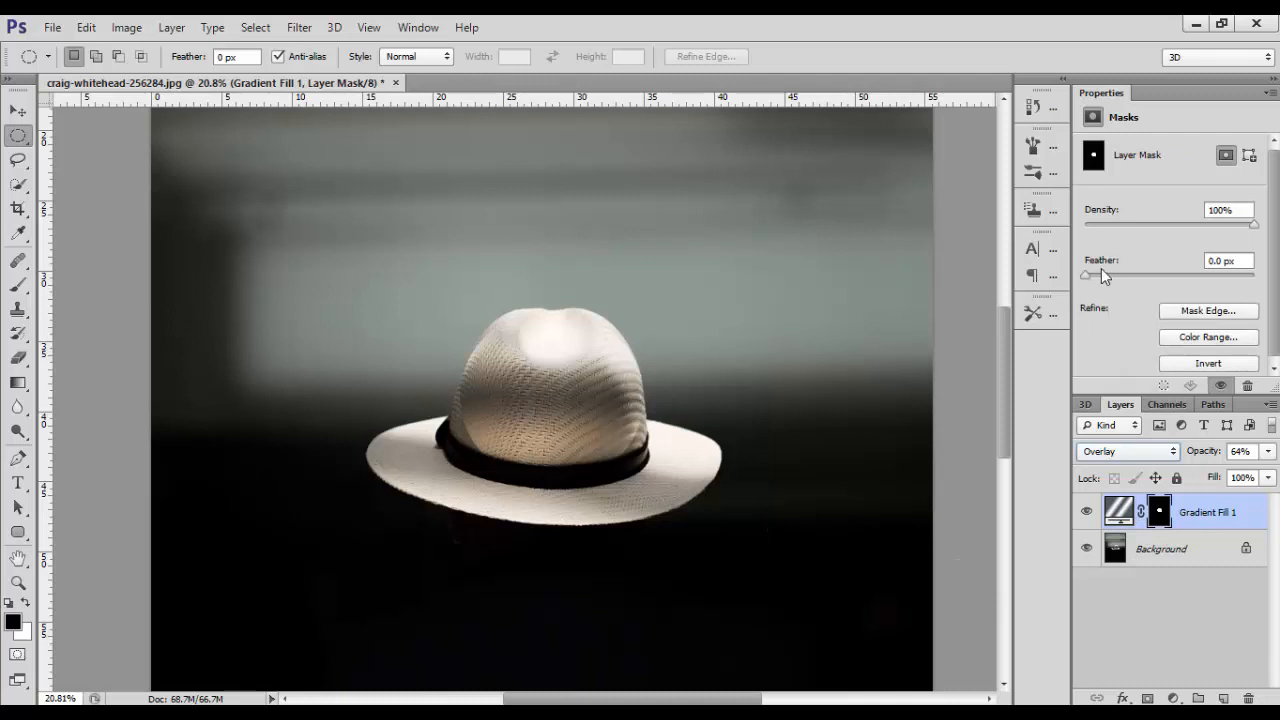
drag(1101, 270, 1145, 275)
drag(1147, 276, 1160, 281)
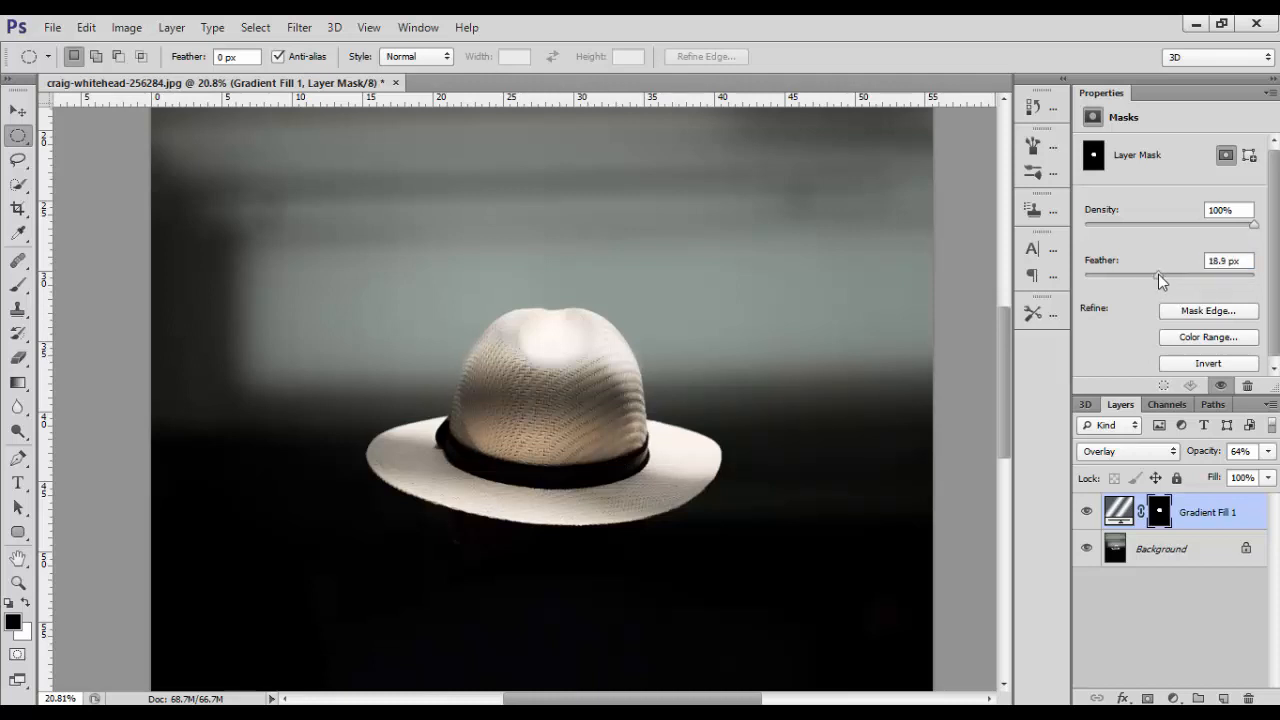
alt+click(1158, 516)
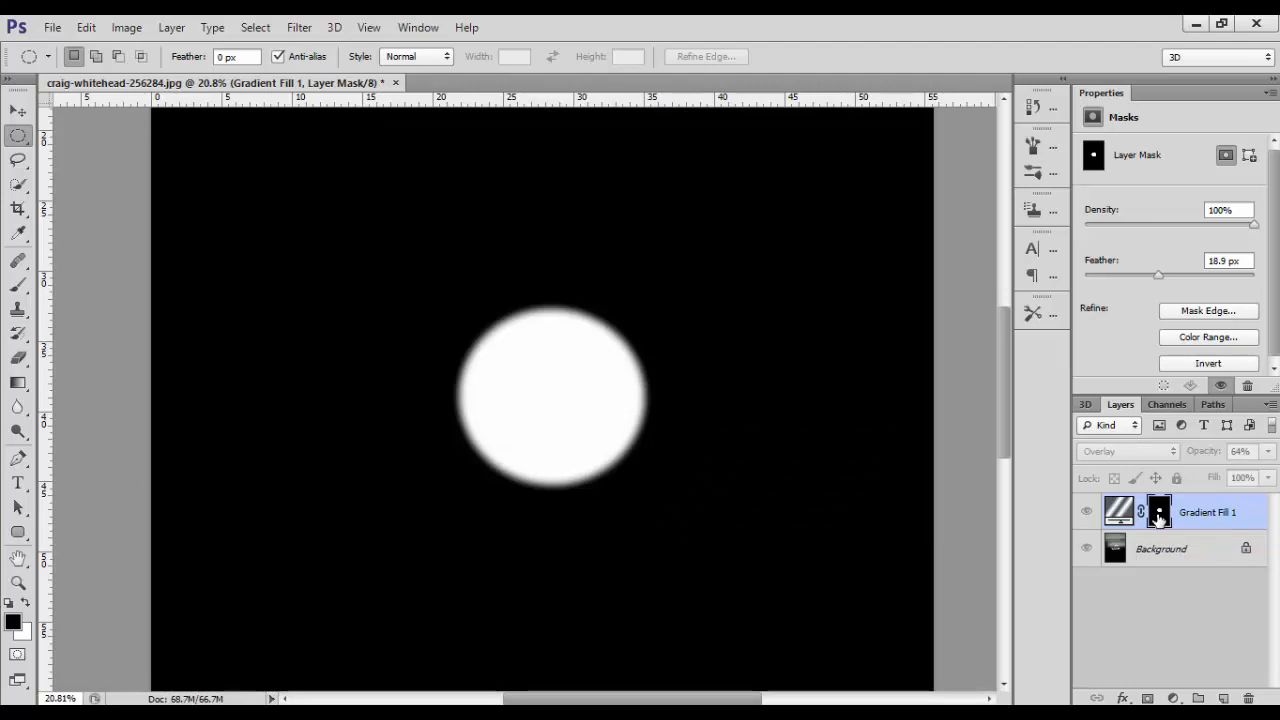
alt+click(1158, 516)
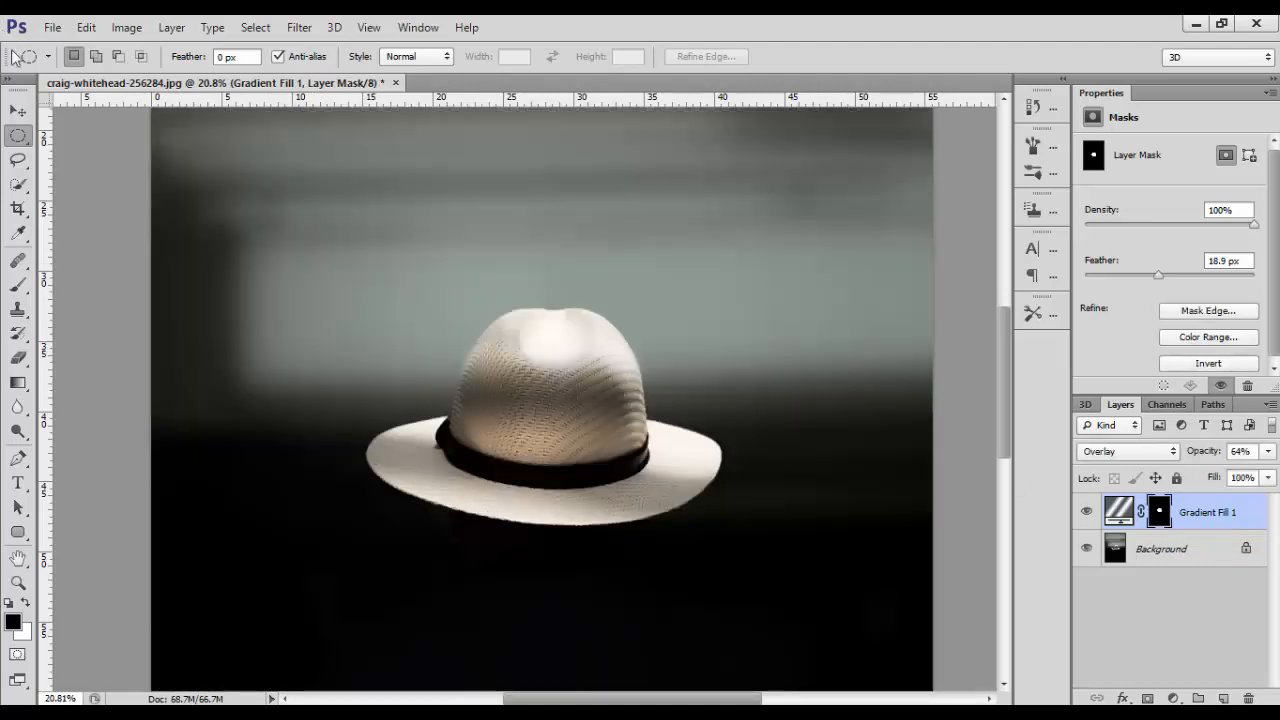
Select a circle in the photo's upper-left area and apply a 1 px black centered stroke to it on the layer mask
click(18, 110)
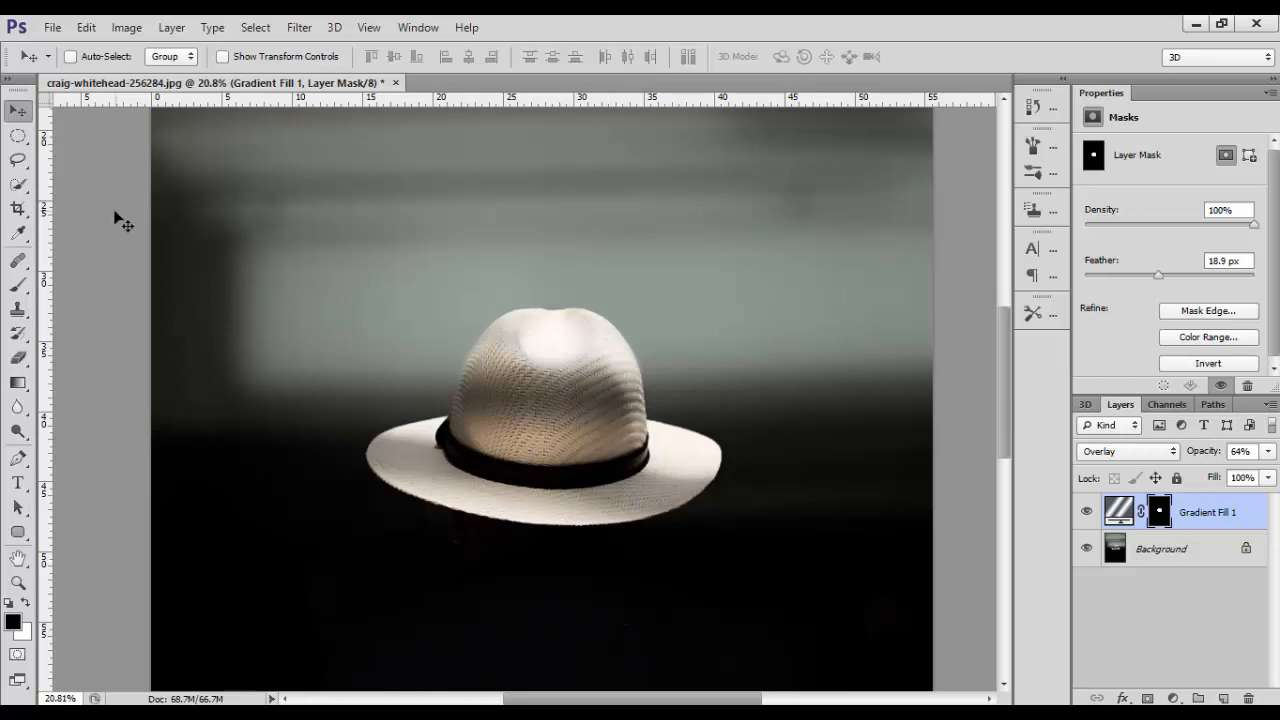
drag(18, 135, 78, 160)
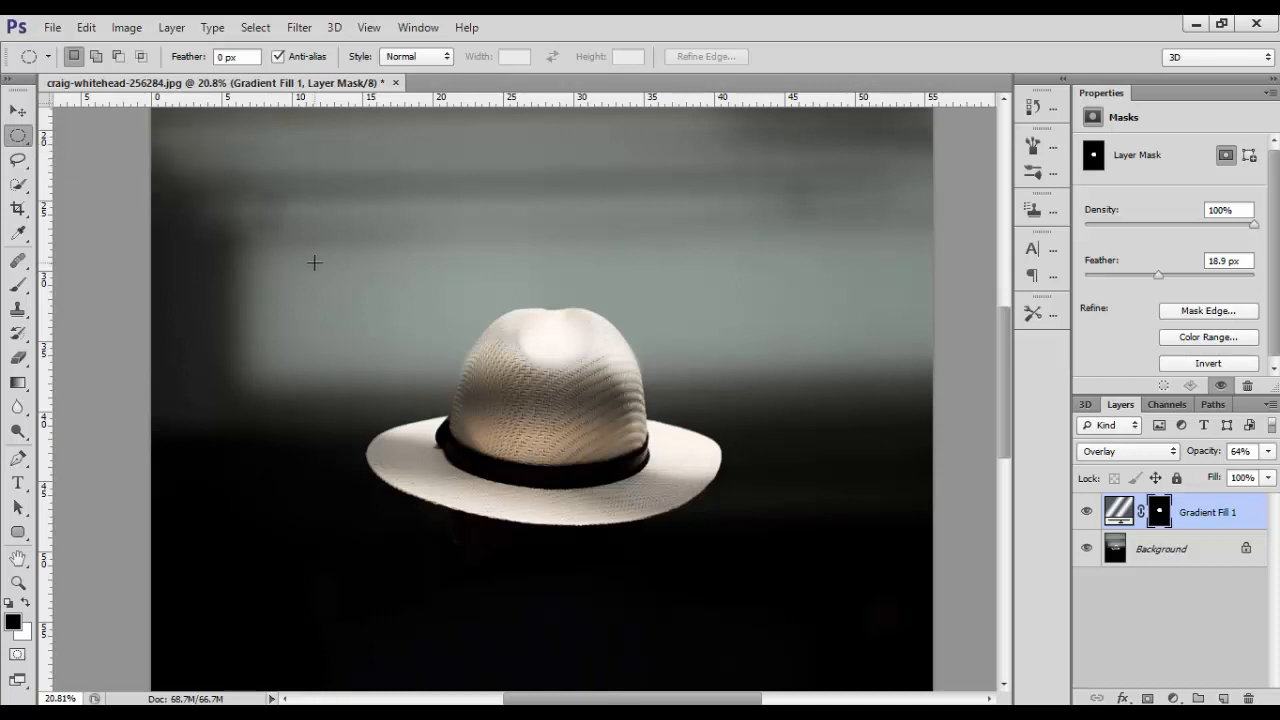
drag(258, 244, 363, 329)
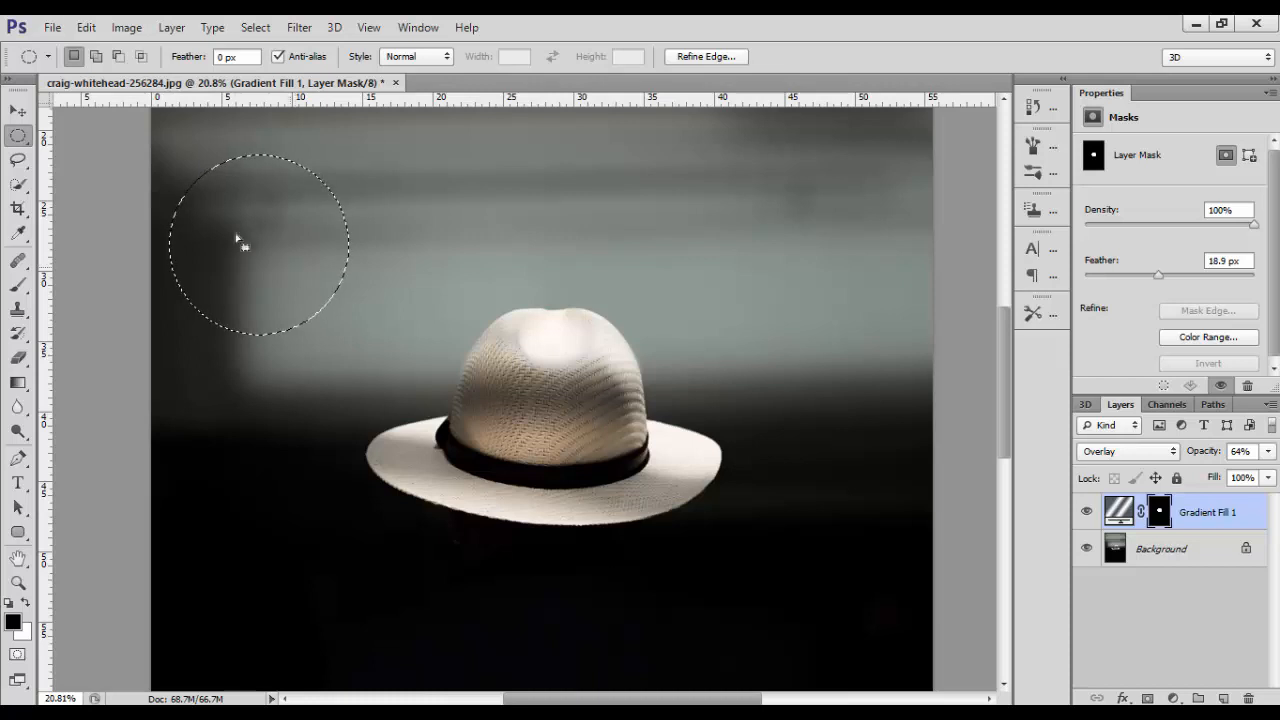
click(97, 33)
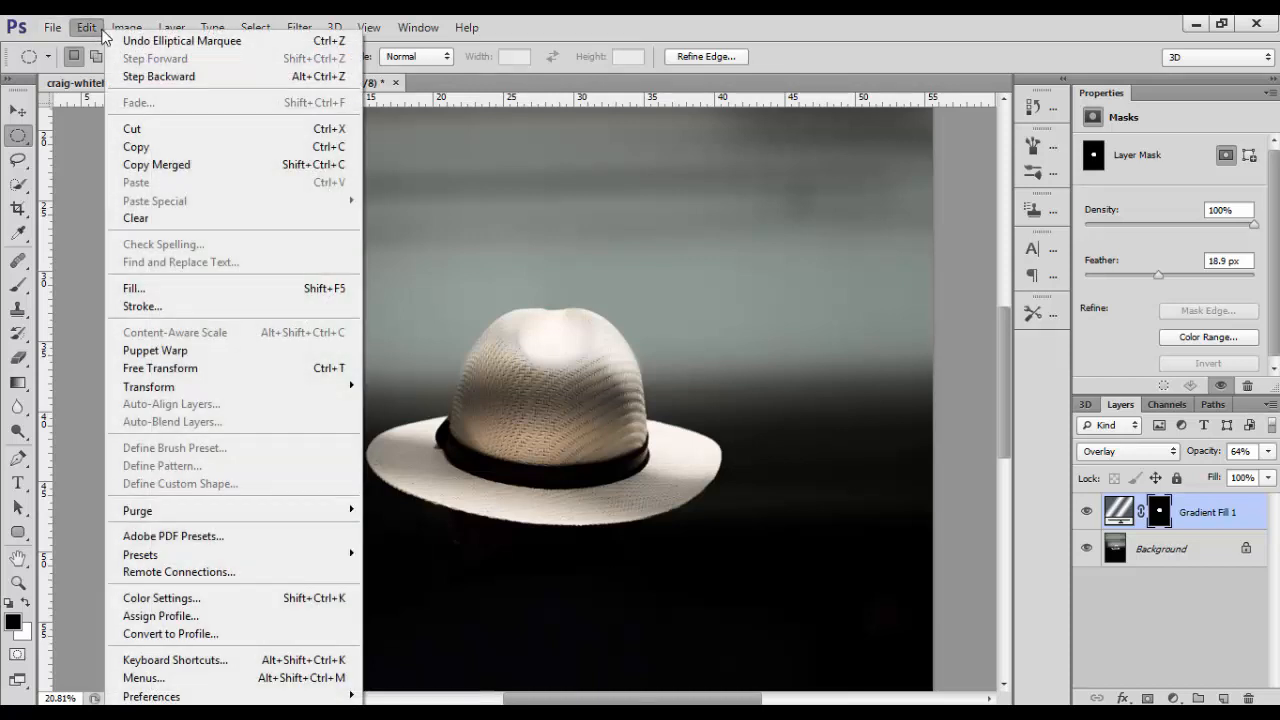
click(240, 310)
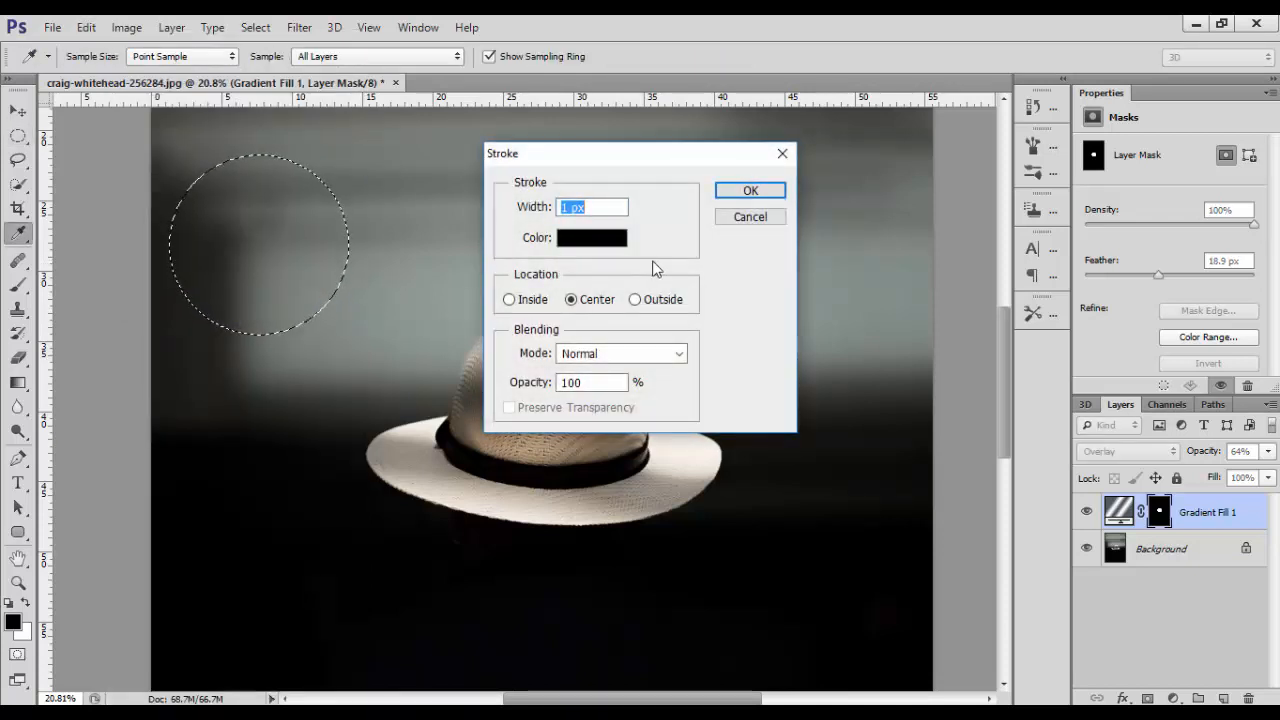
click(743, 196)
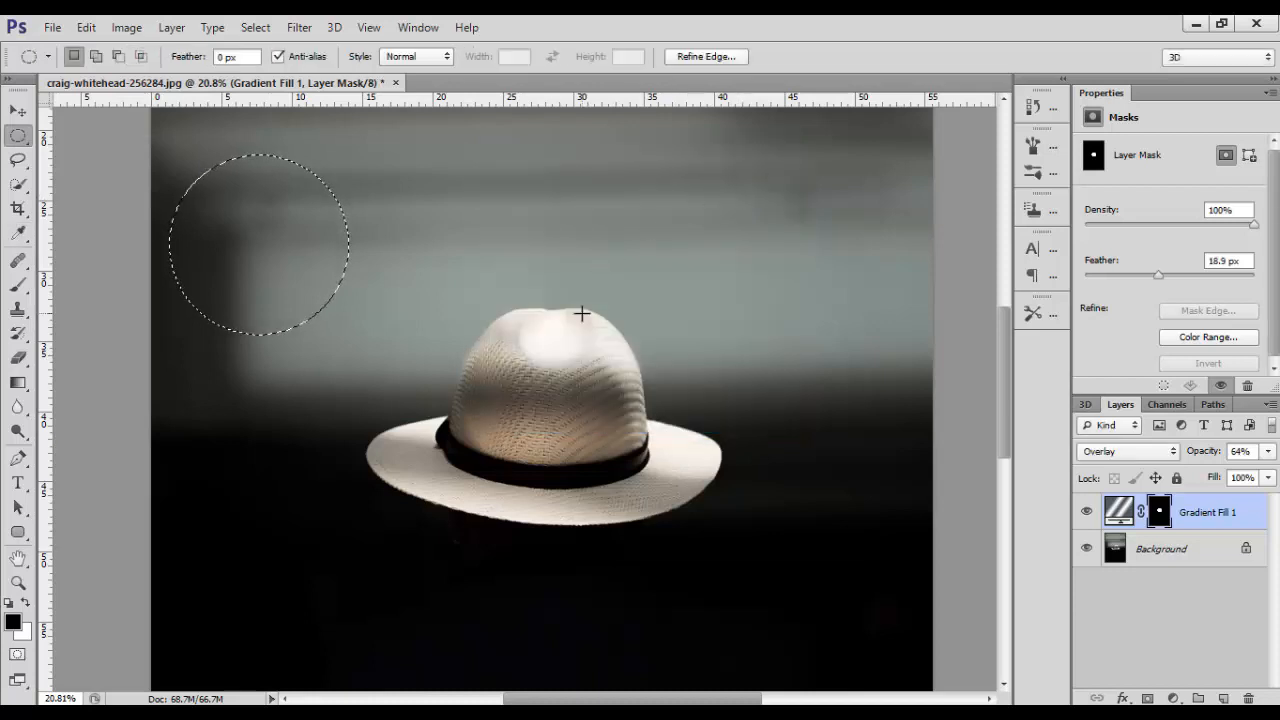
Add a new layer and apply a centered yellow stroke at 100% opacity along the circular selection
click(1224, 698)
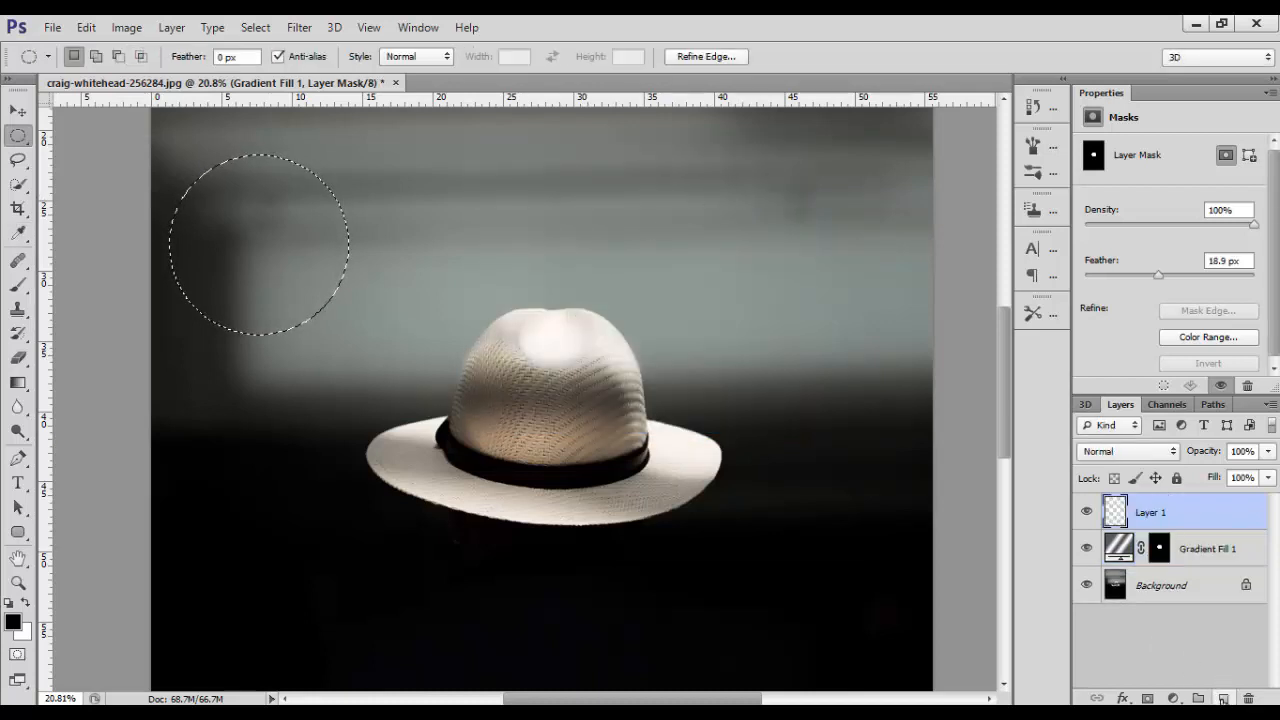
click(93, 36)
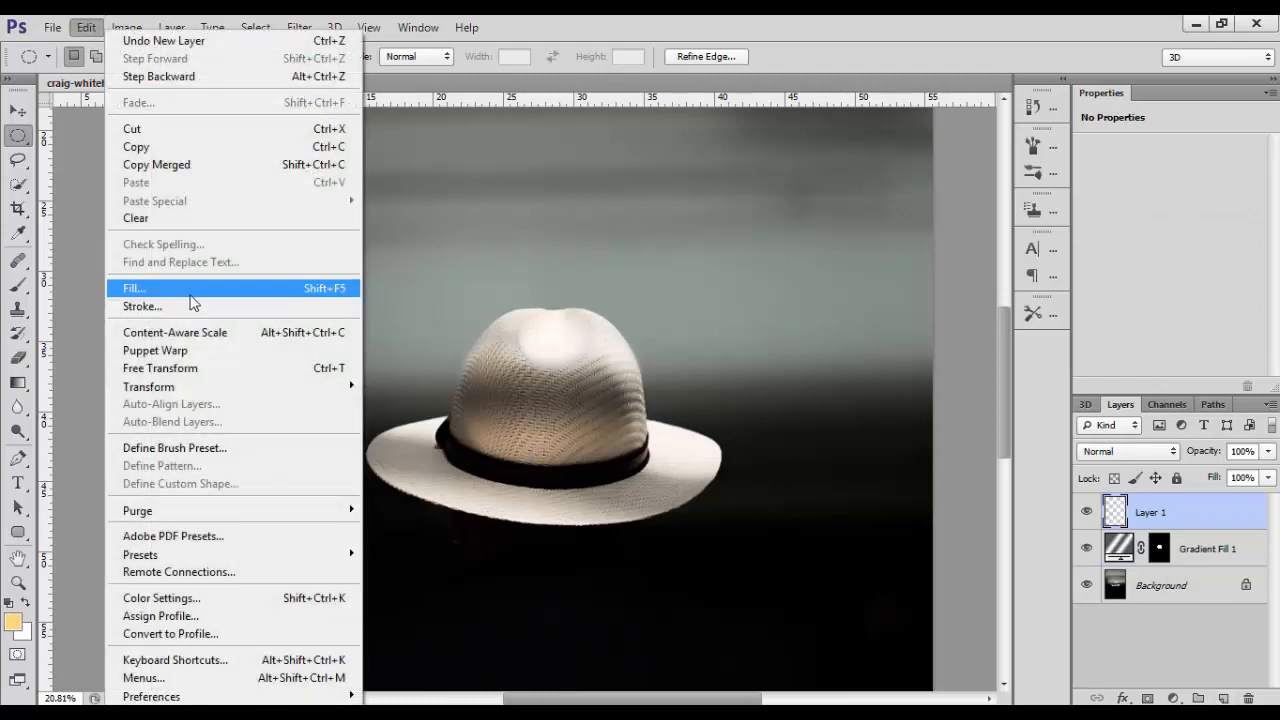
click(189, 307)
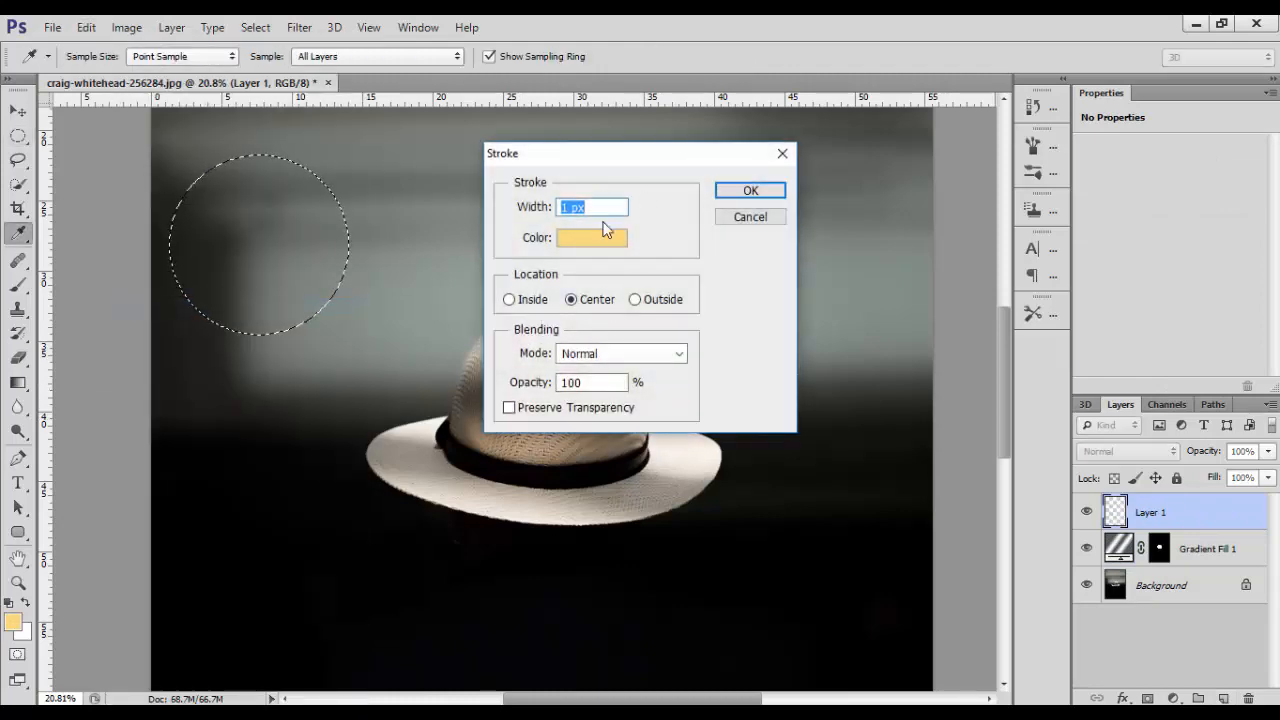
text(1)
click(740, 192)
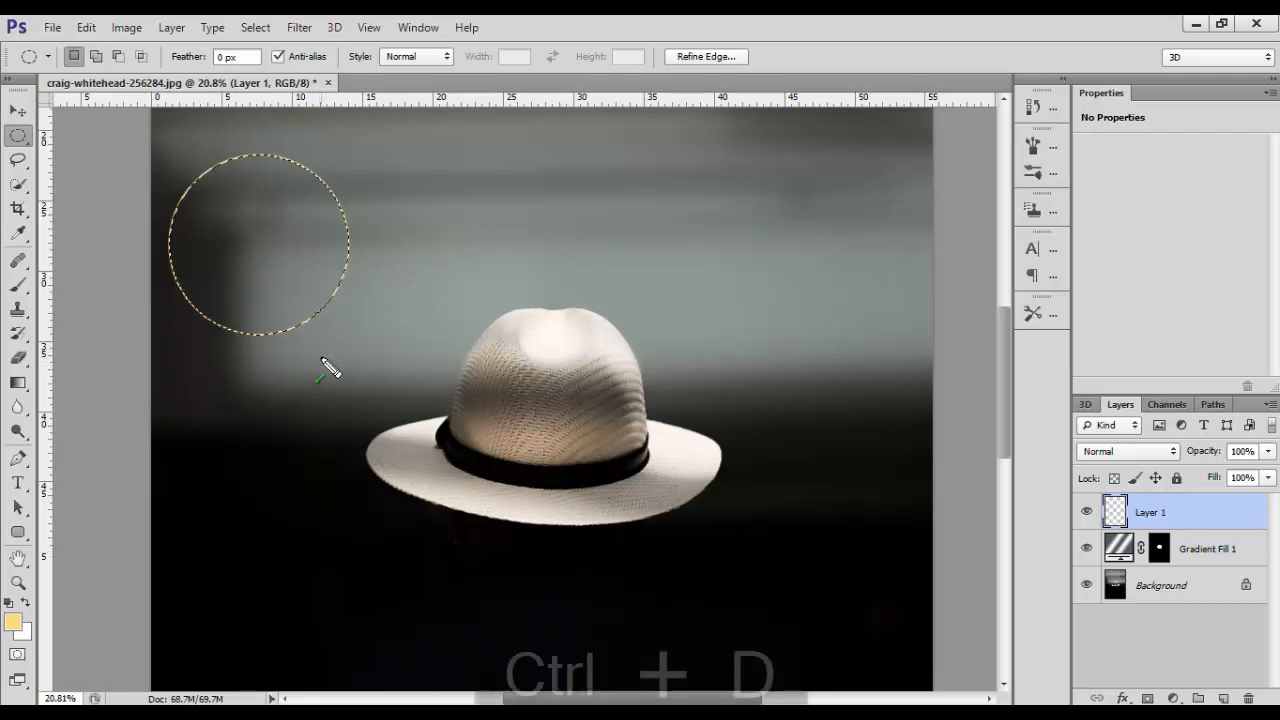
Deselect the circular selection around the new stroke
click(252, 28)
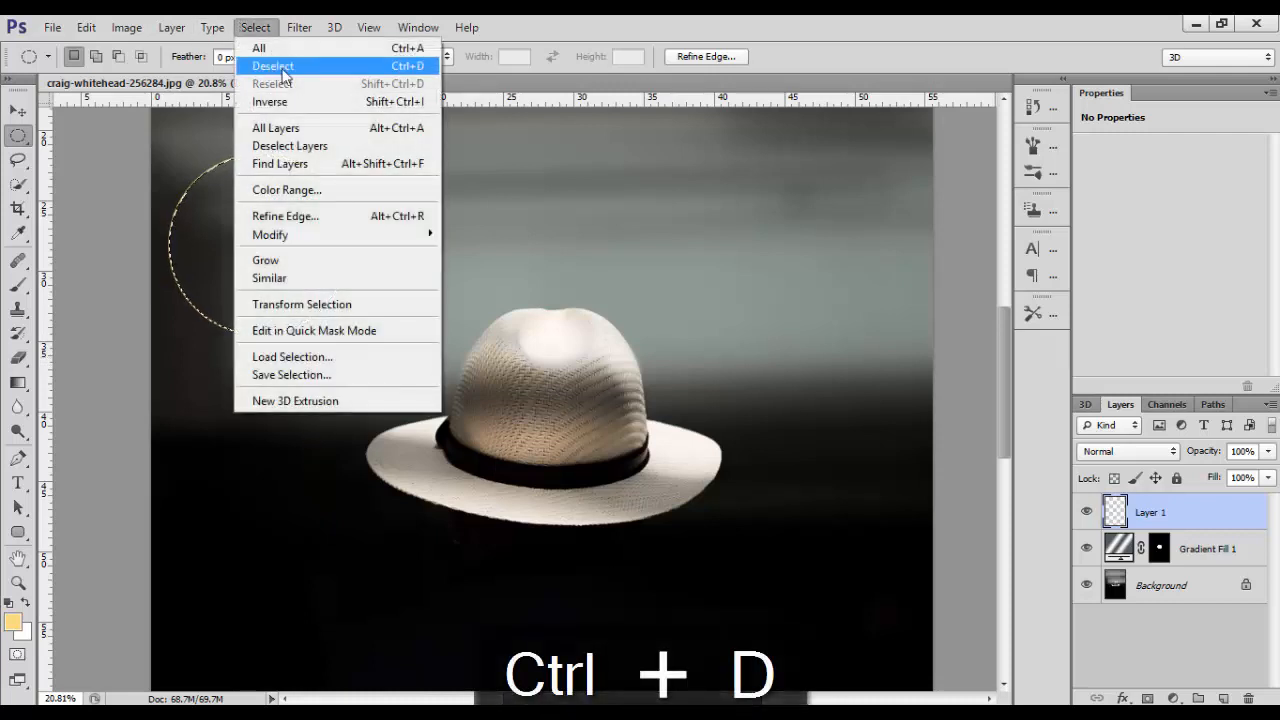
click(272, 101)
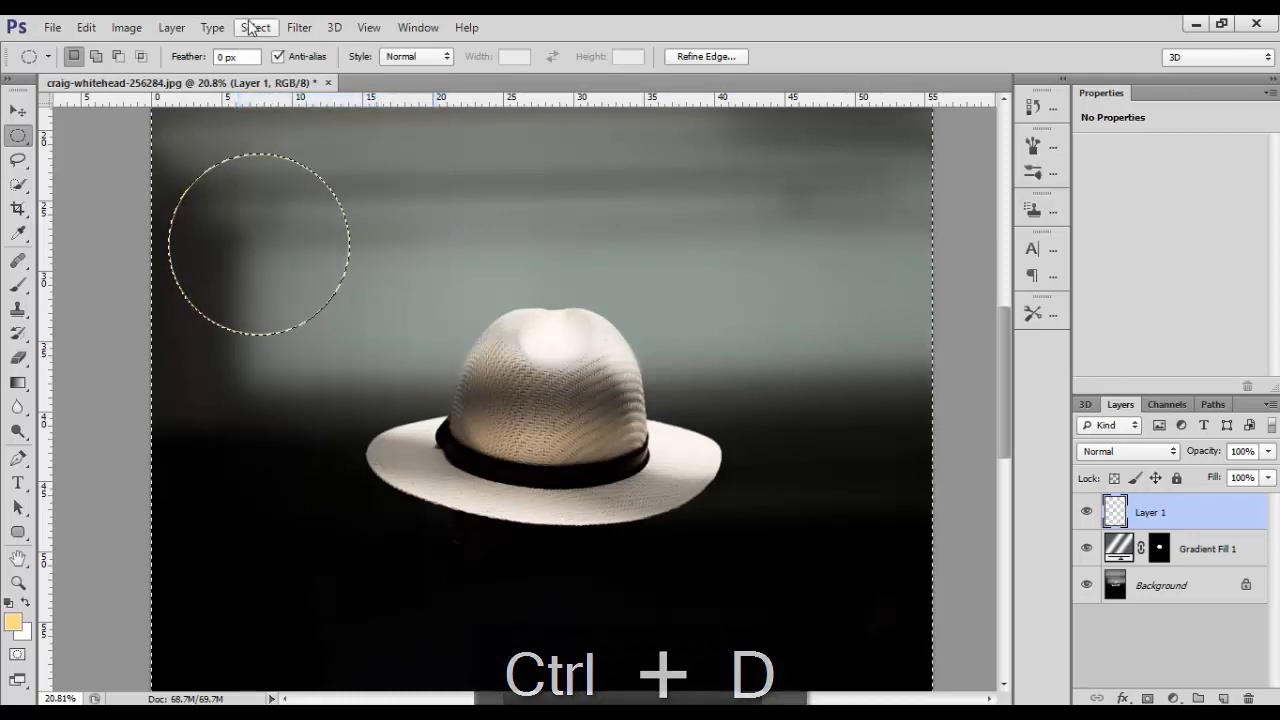
click(251, 27)
click(294, 66)
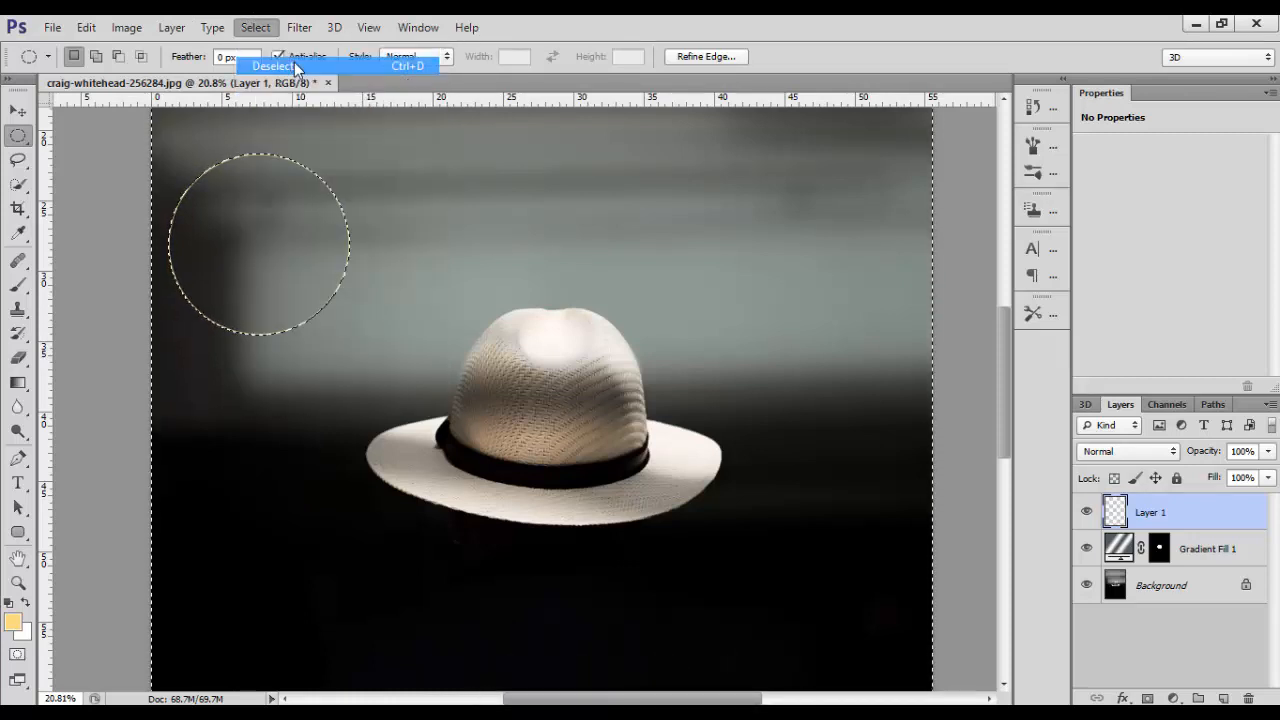
Move the stroked yellow circle onto the crown of the hat
key(b)
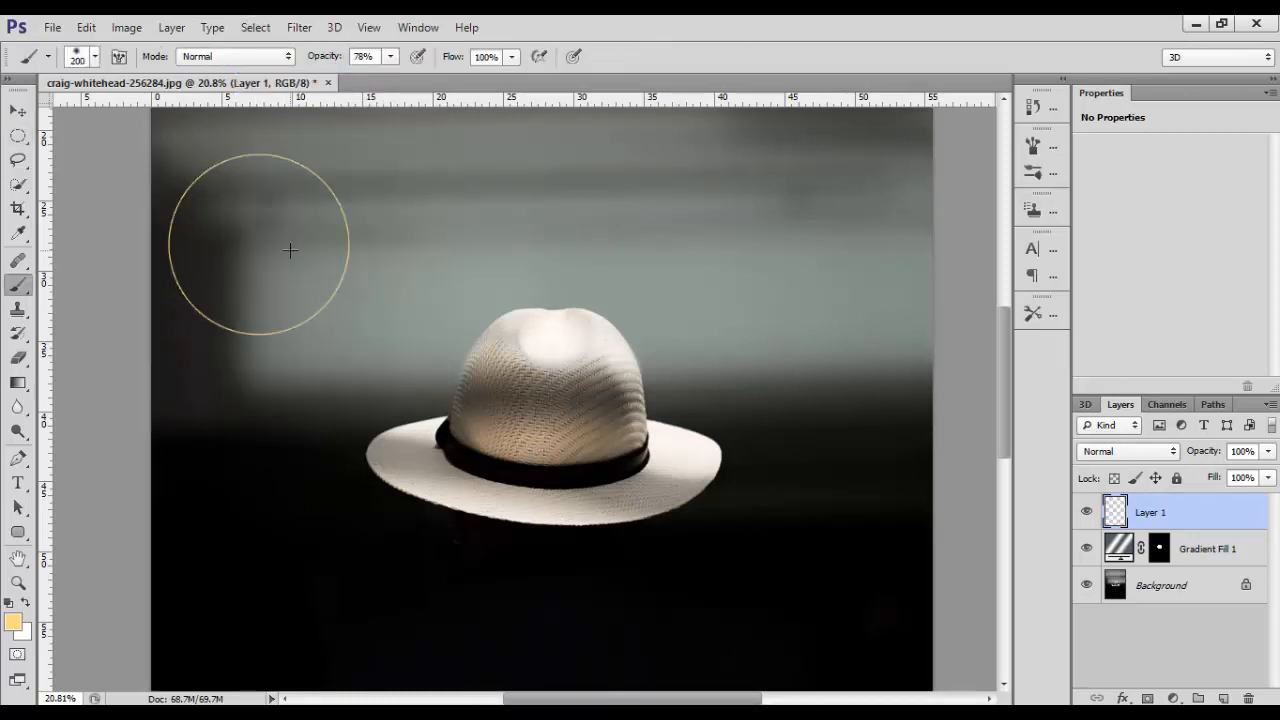
click(19, 111)
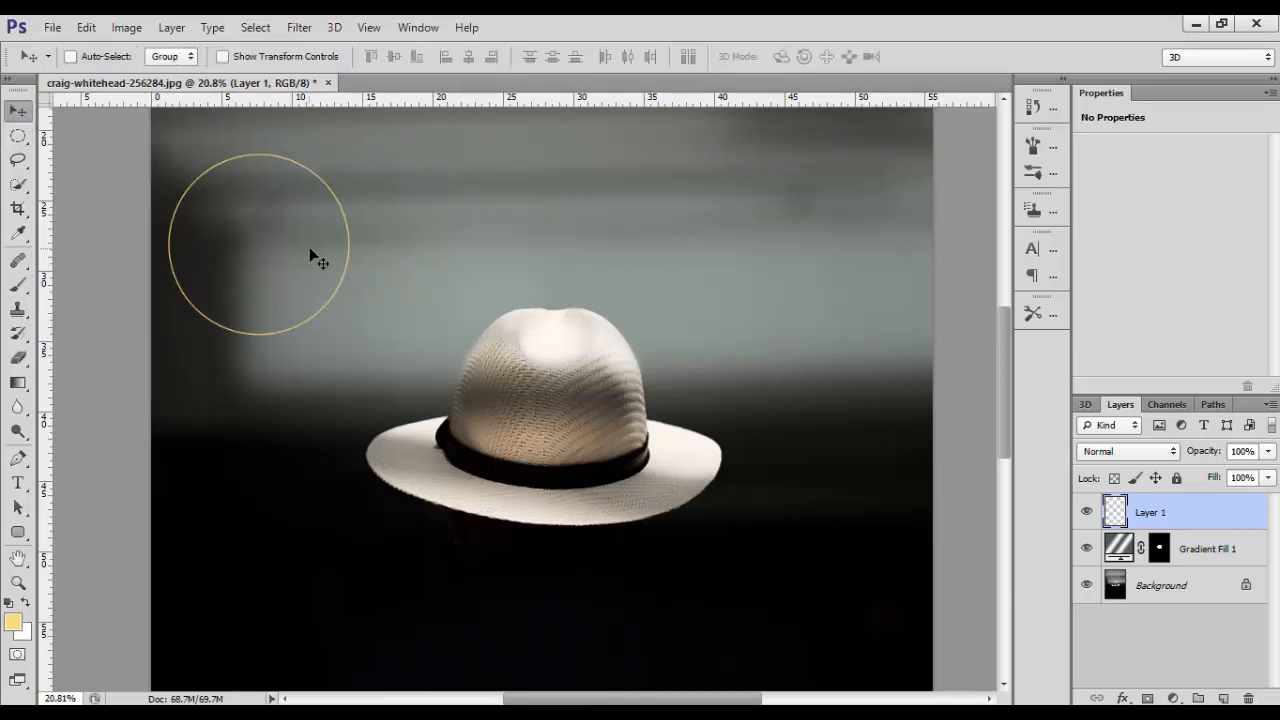
drag(310, 255, 610, 414)
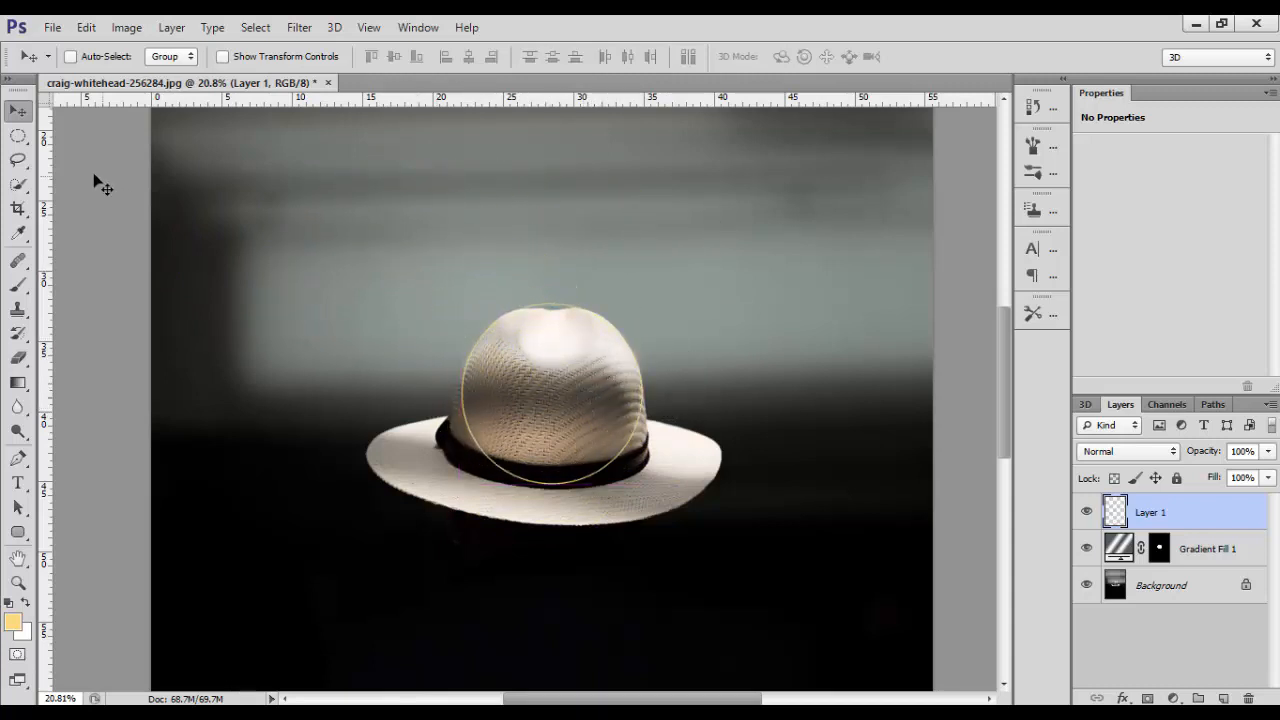
Switch to the Single Row Marquee tool and add a new layer above the stroked circle's layer
click(17, 136)
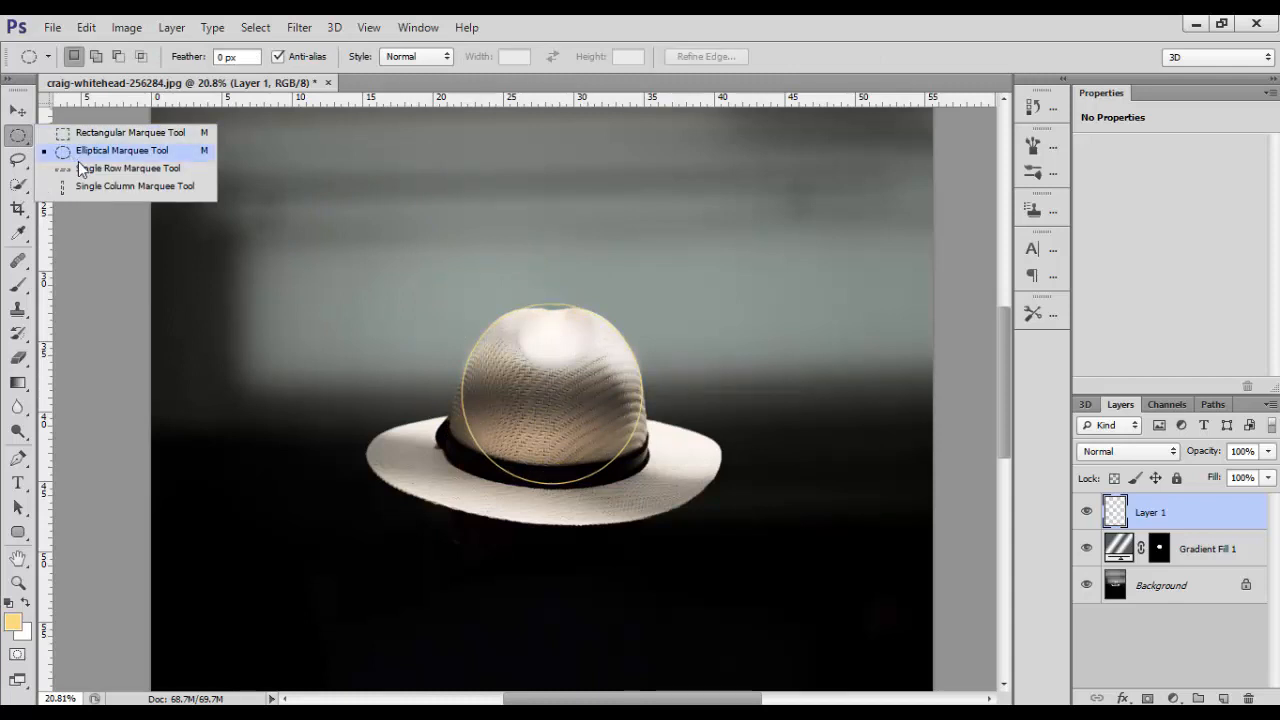
click(158, 168)
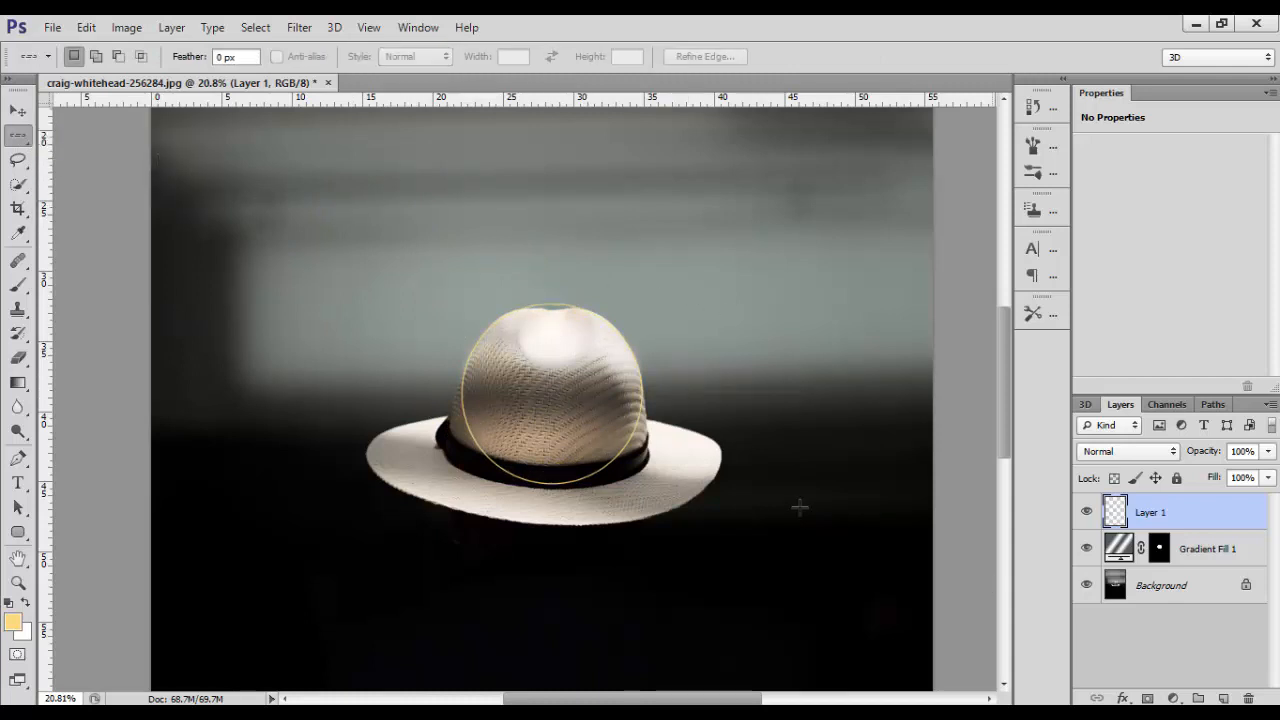
click(1222, 698)
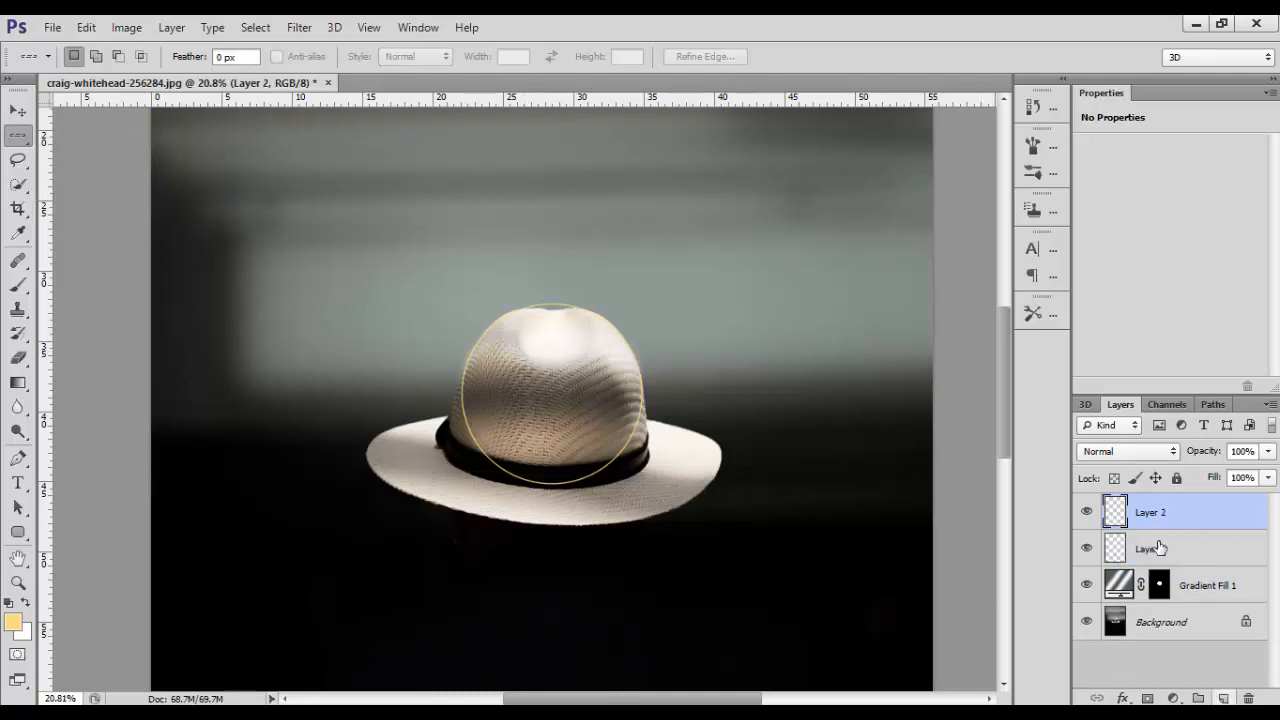
click(432, 209)
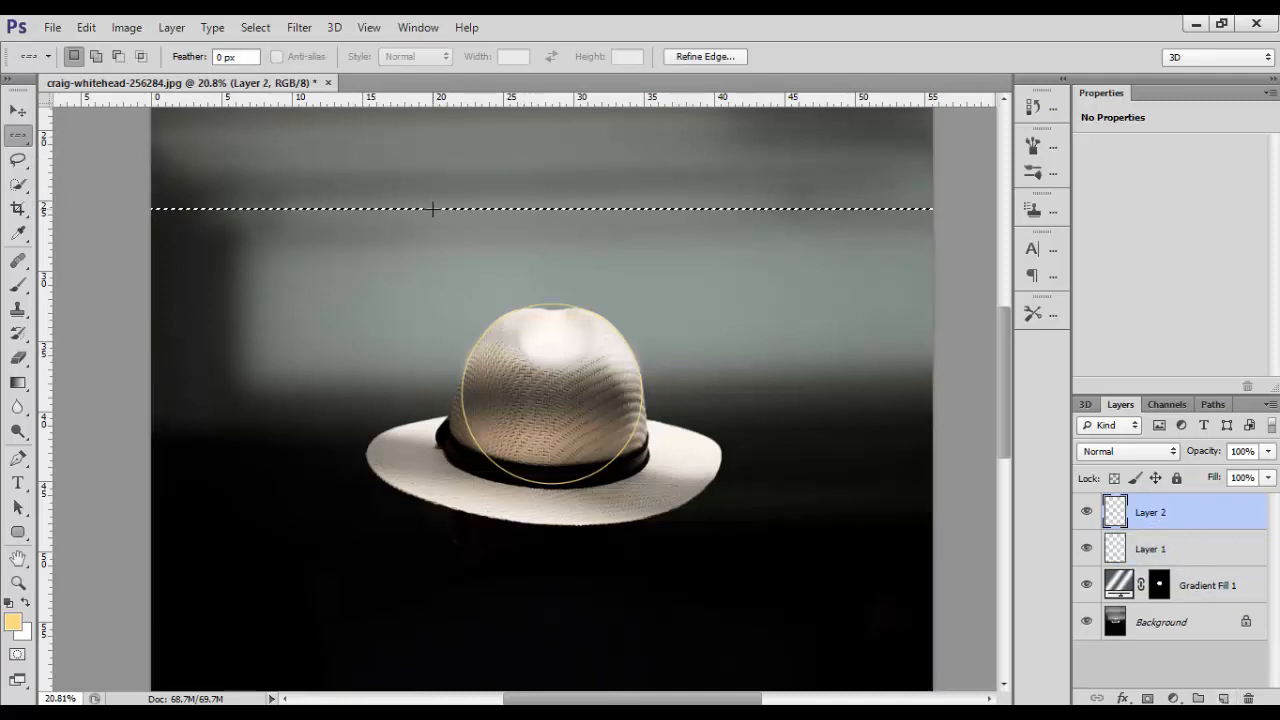
shift+click(442, 184)
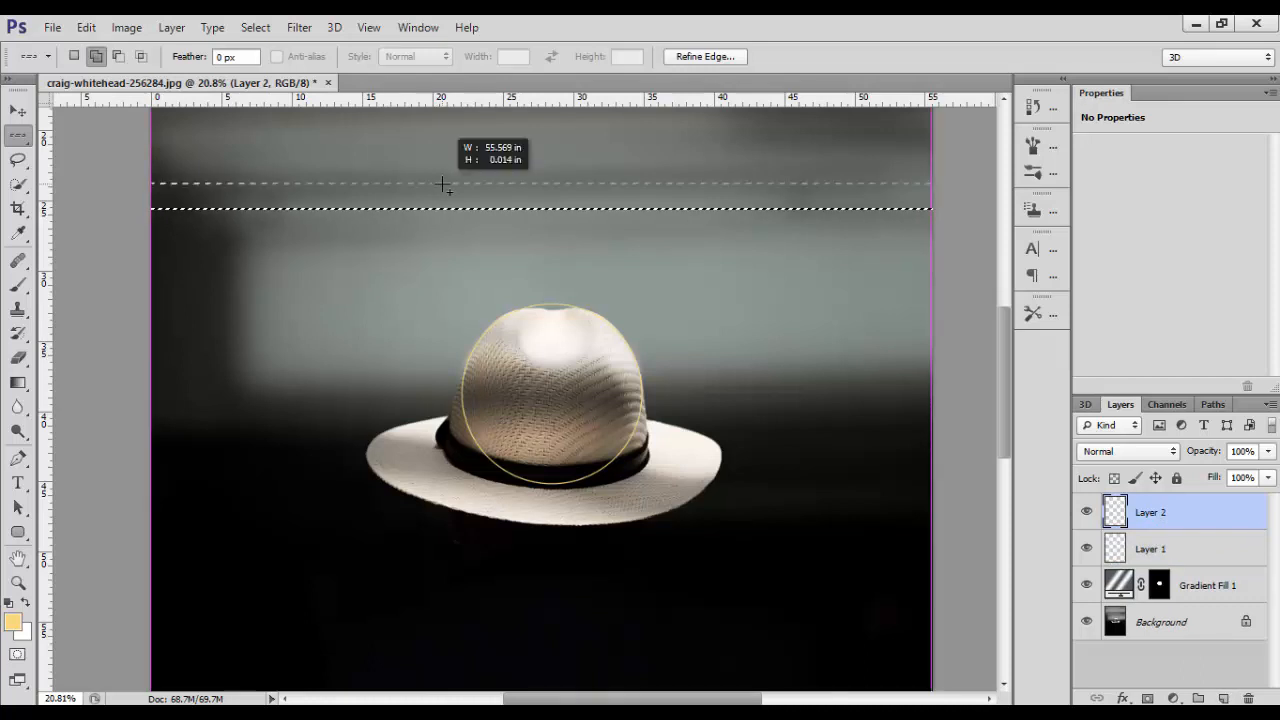
shift+click(451, 169)
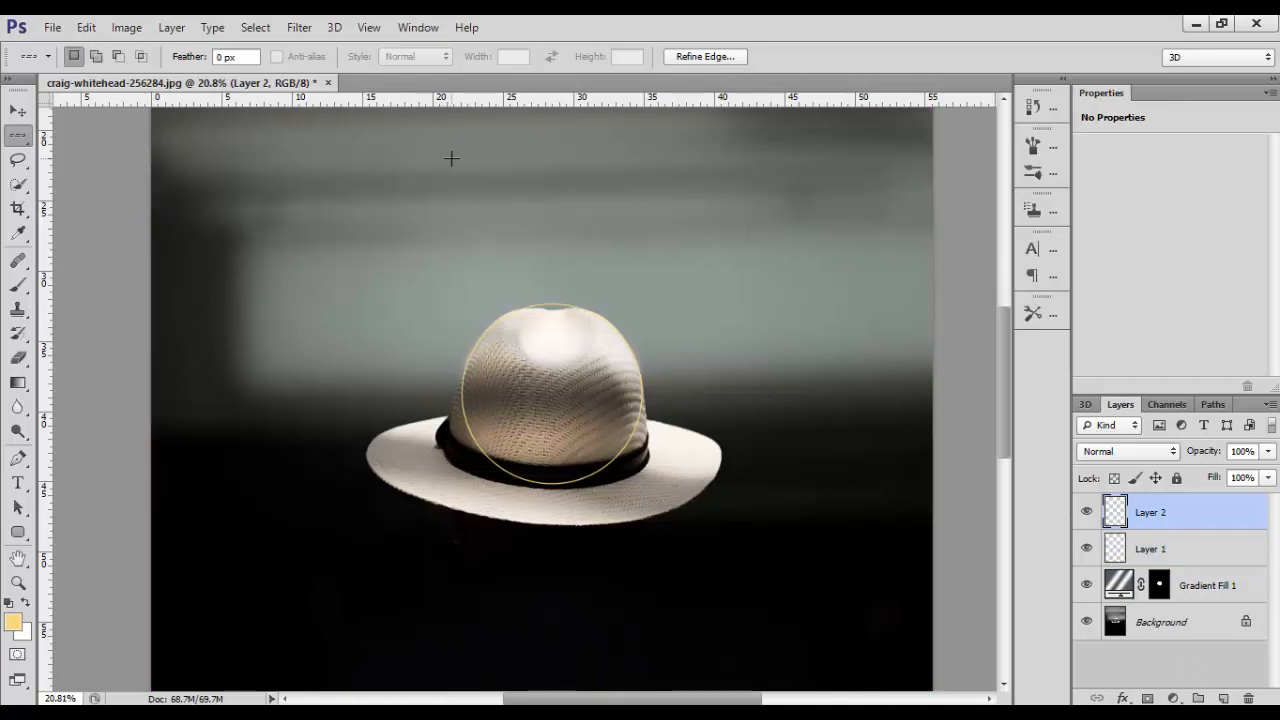
Select three single-pixel rows across the photo above the hat and fill them with the white background color
click(449, 157)
shift+click(446, 197)
drag(445, 197, 441, 210)
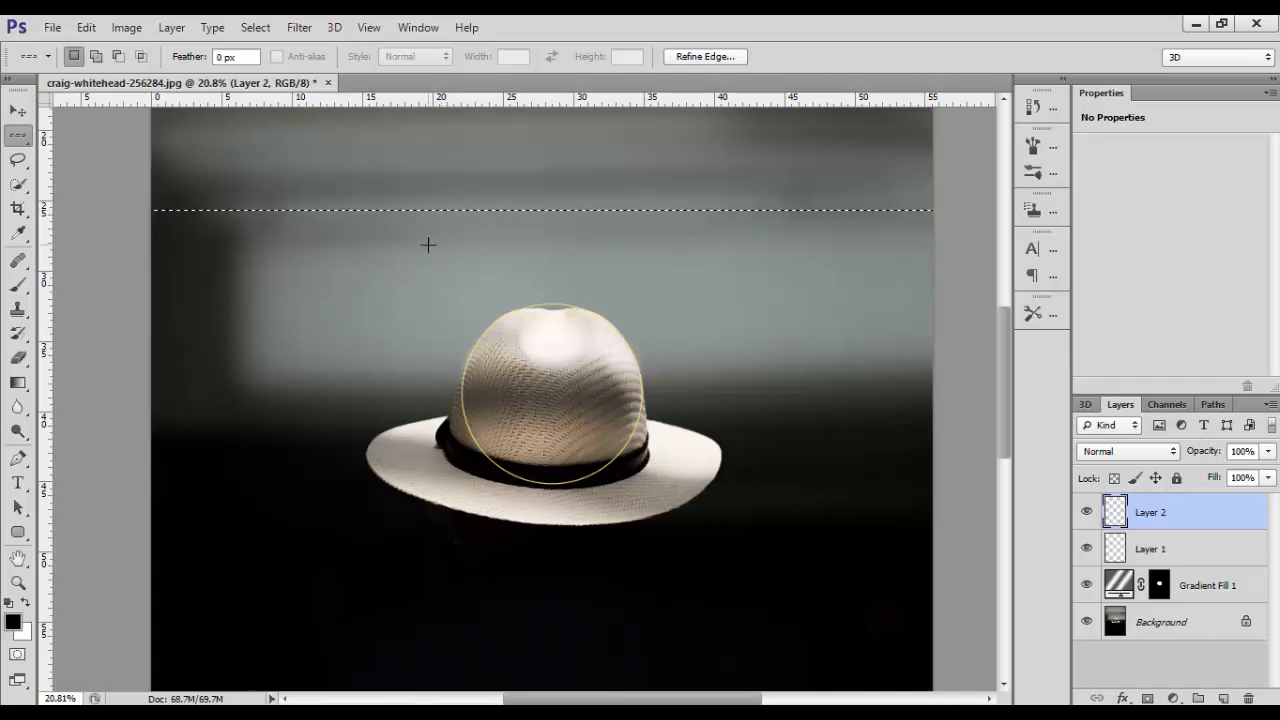
key(ctrl+Delete)
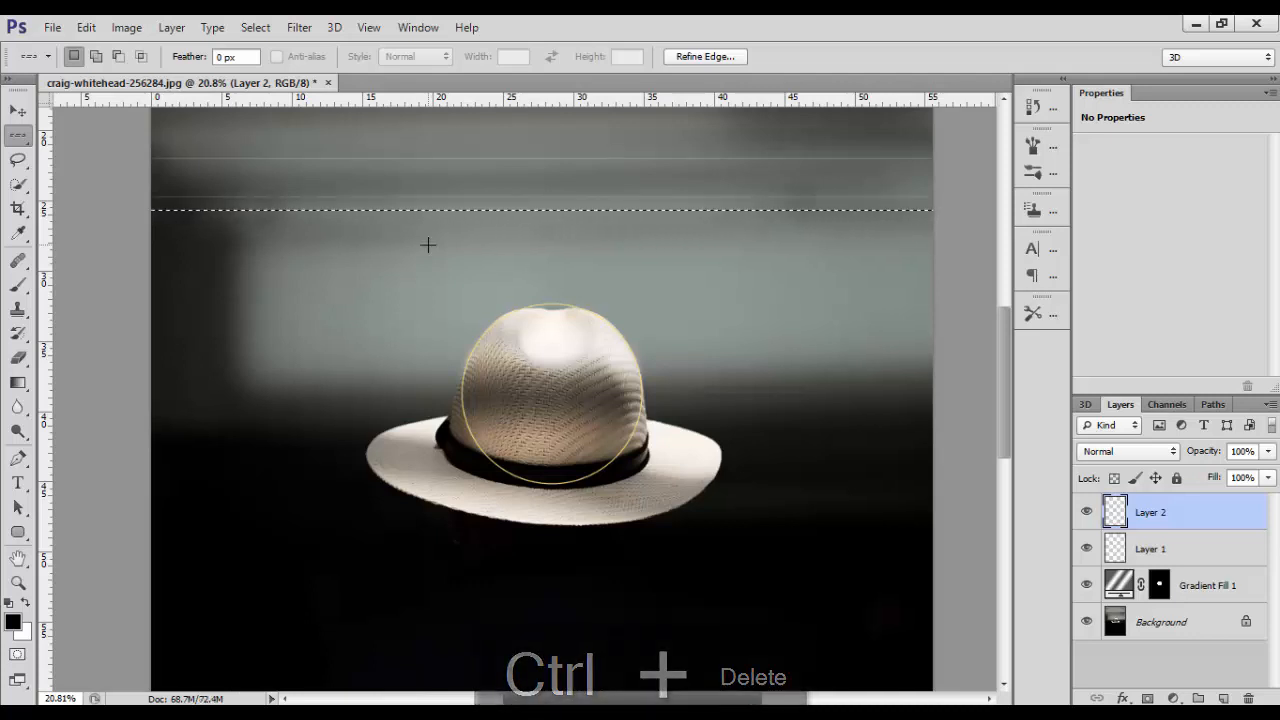
key(ctrl+d)
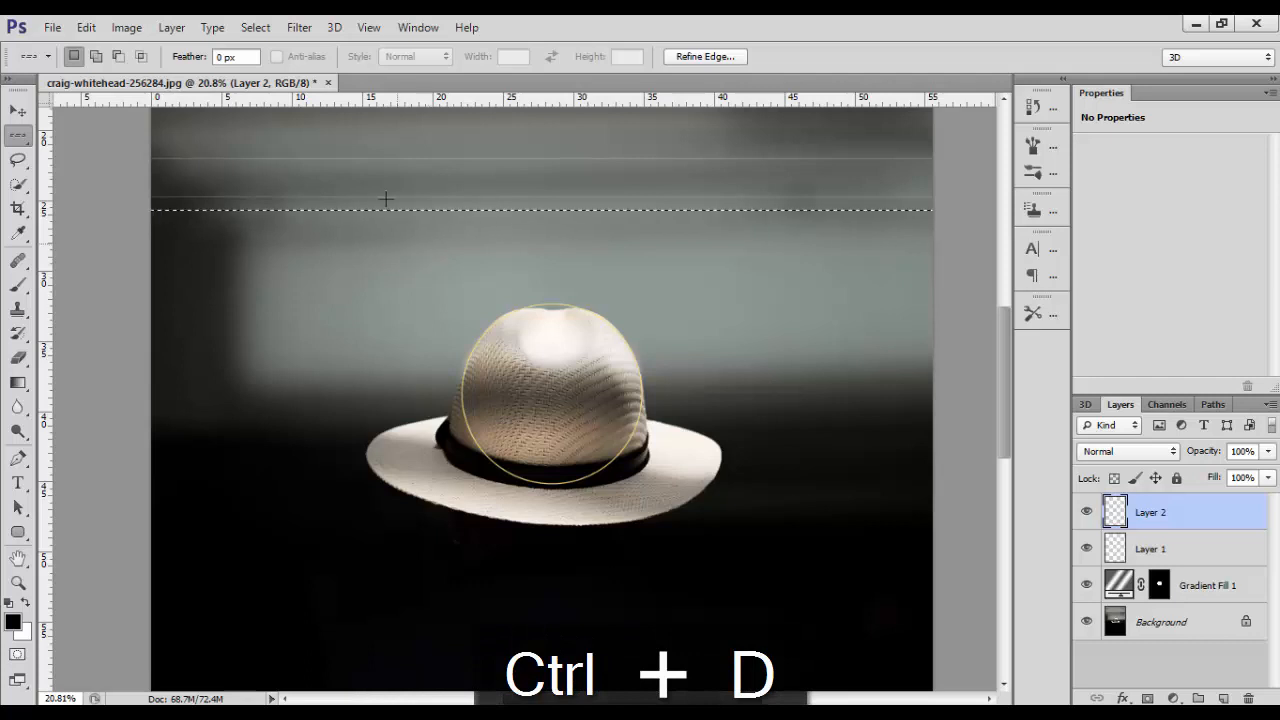
click(299, 27)
mouse_move(255, 27)
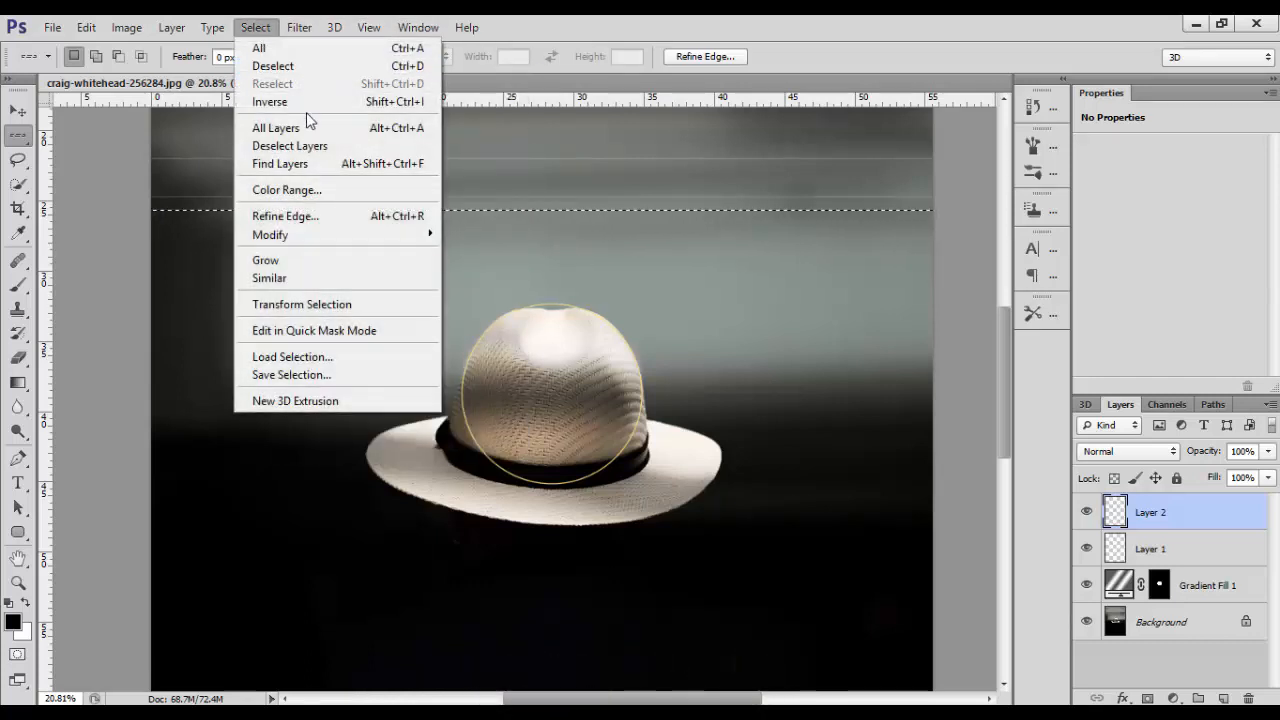
click(329, 148)
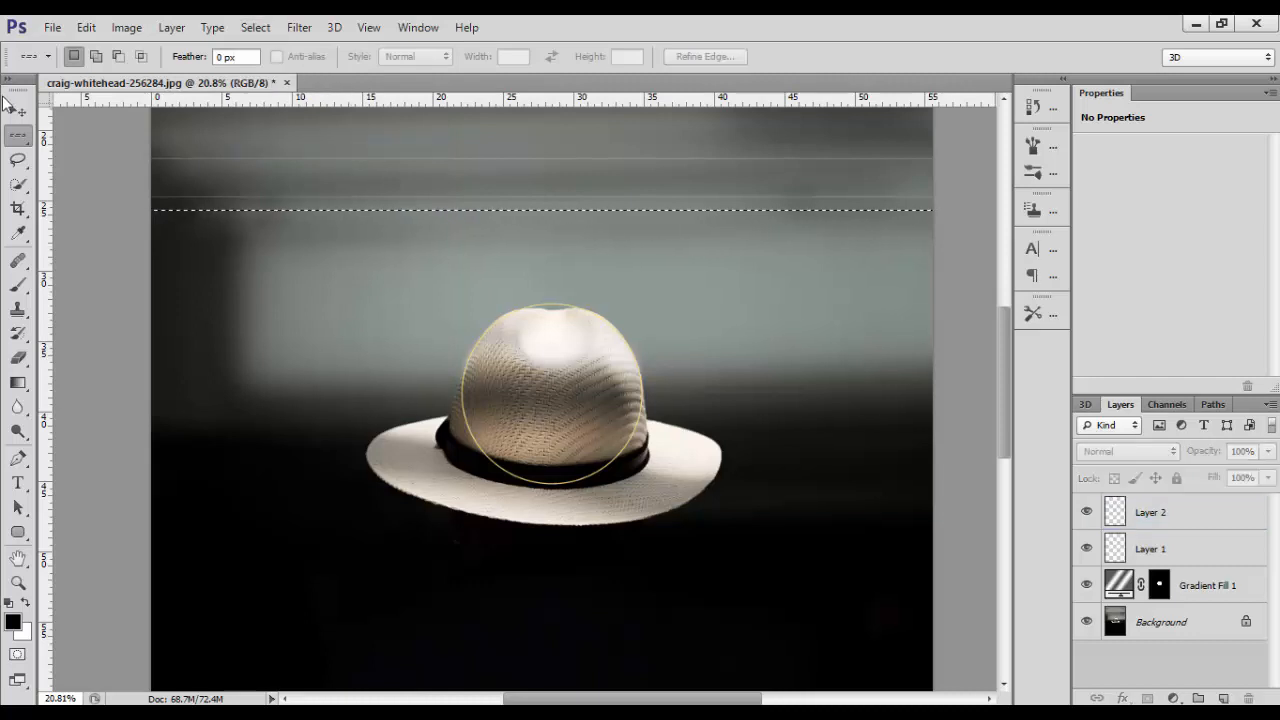
click(17, 110)
click(249, 28)
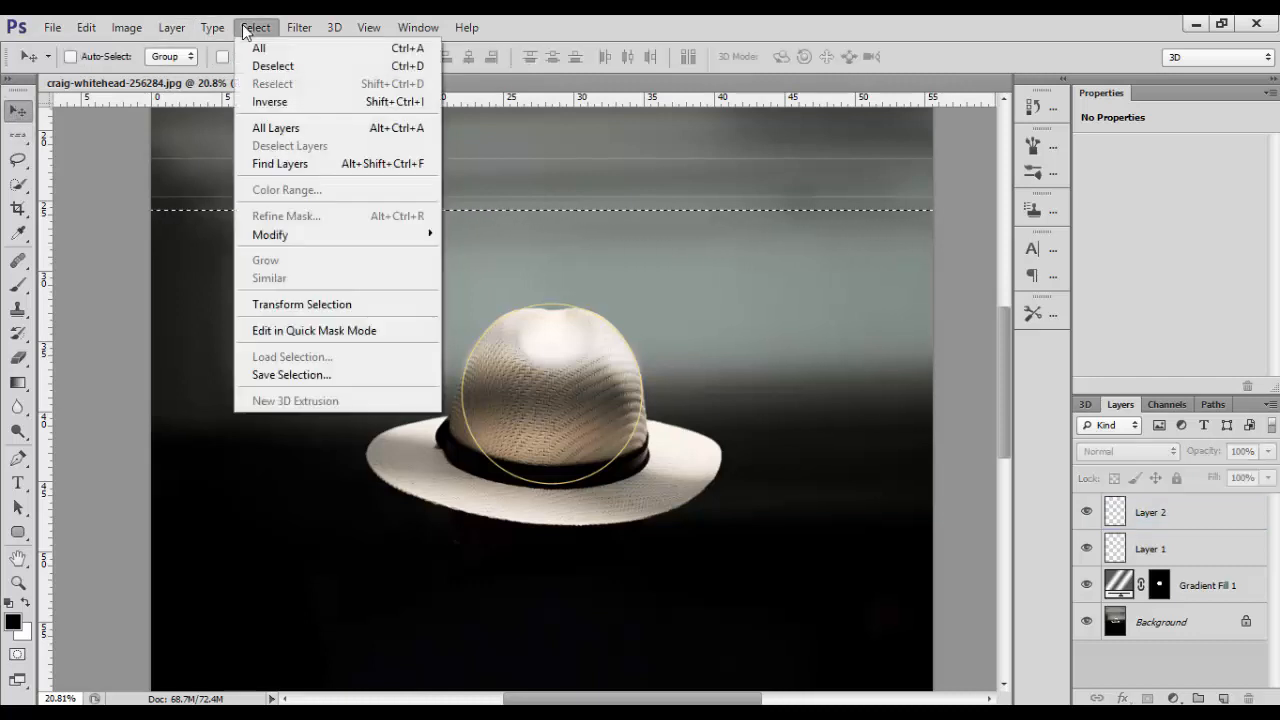
click(1199, 523)
click(1199, 521)
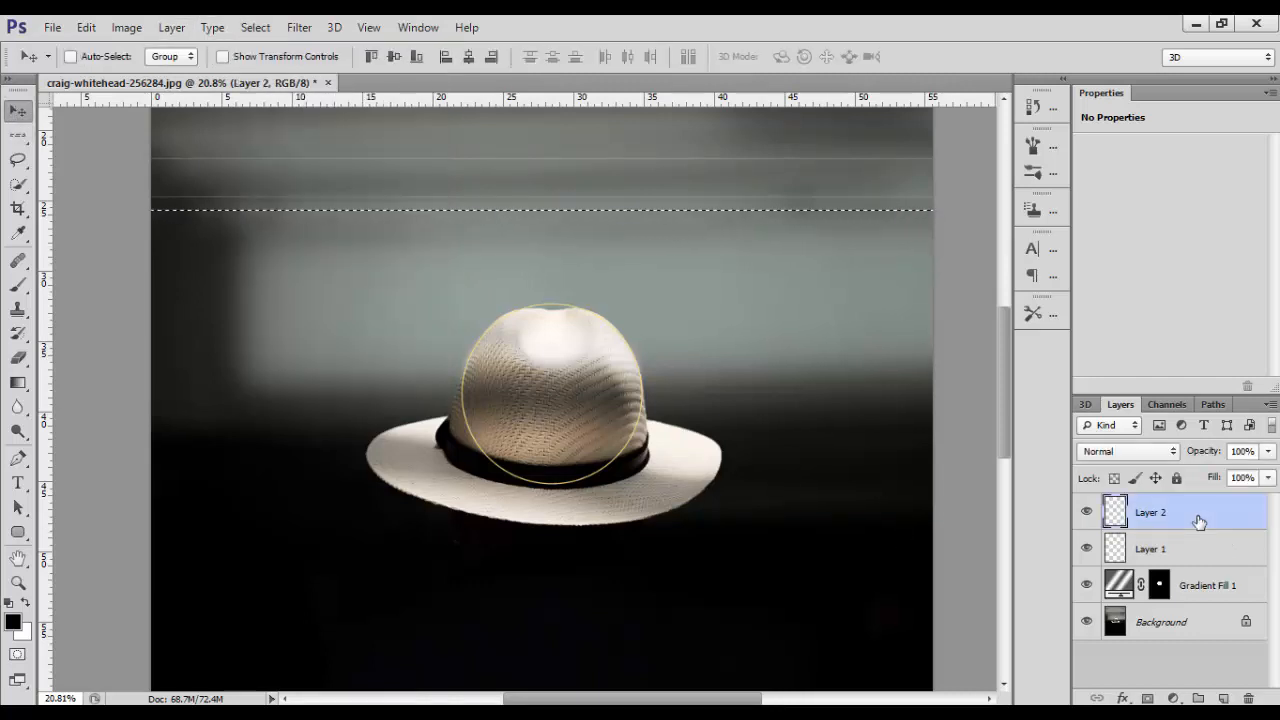
Deselect all layers and clear the single-row selection
click(256, 28)
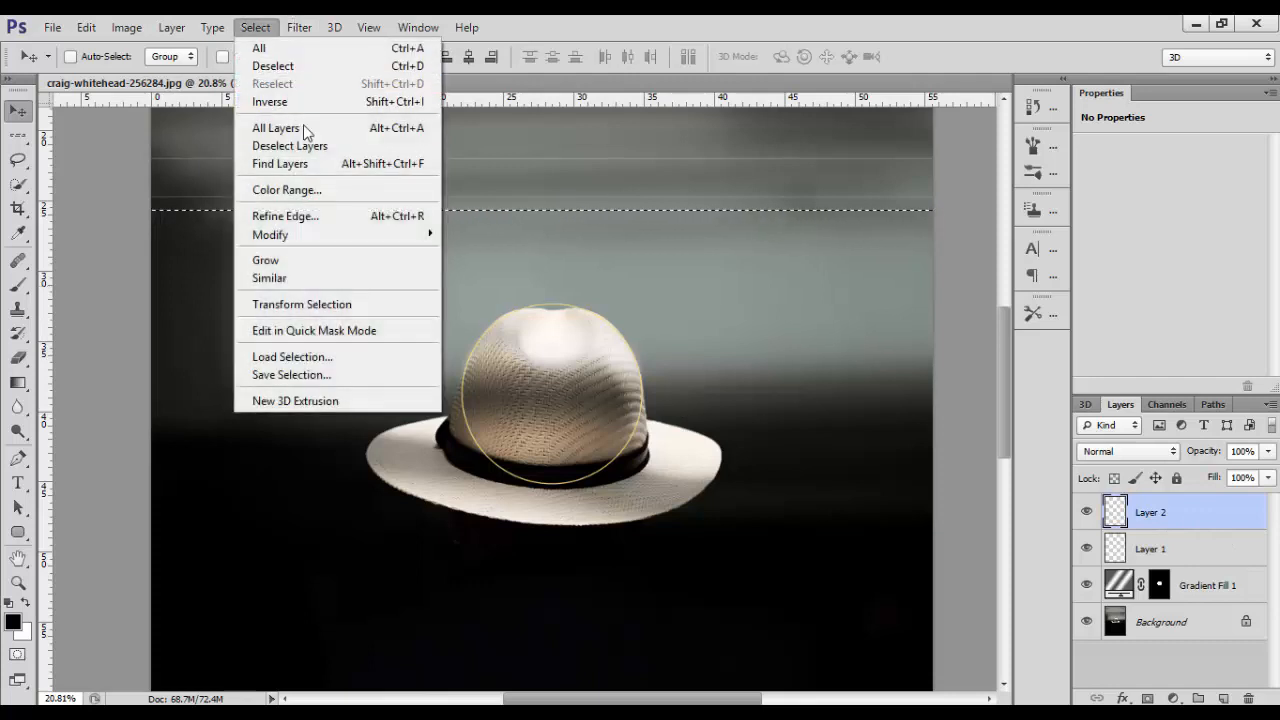
click(290, 146)
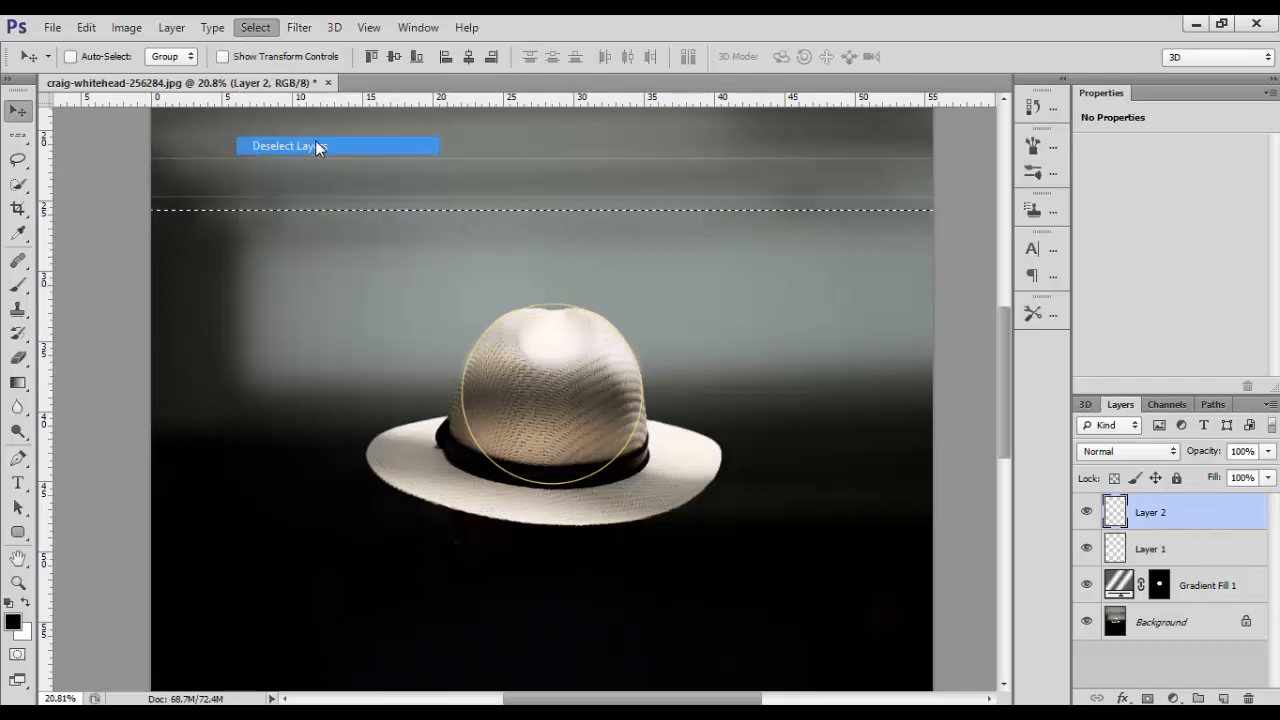
click(274, 30)
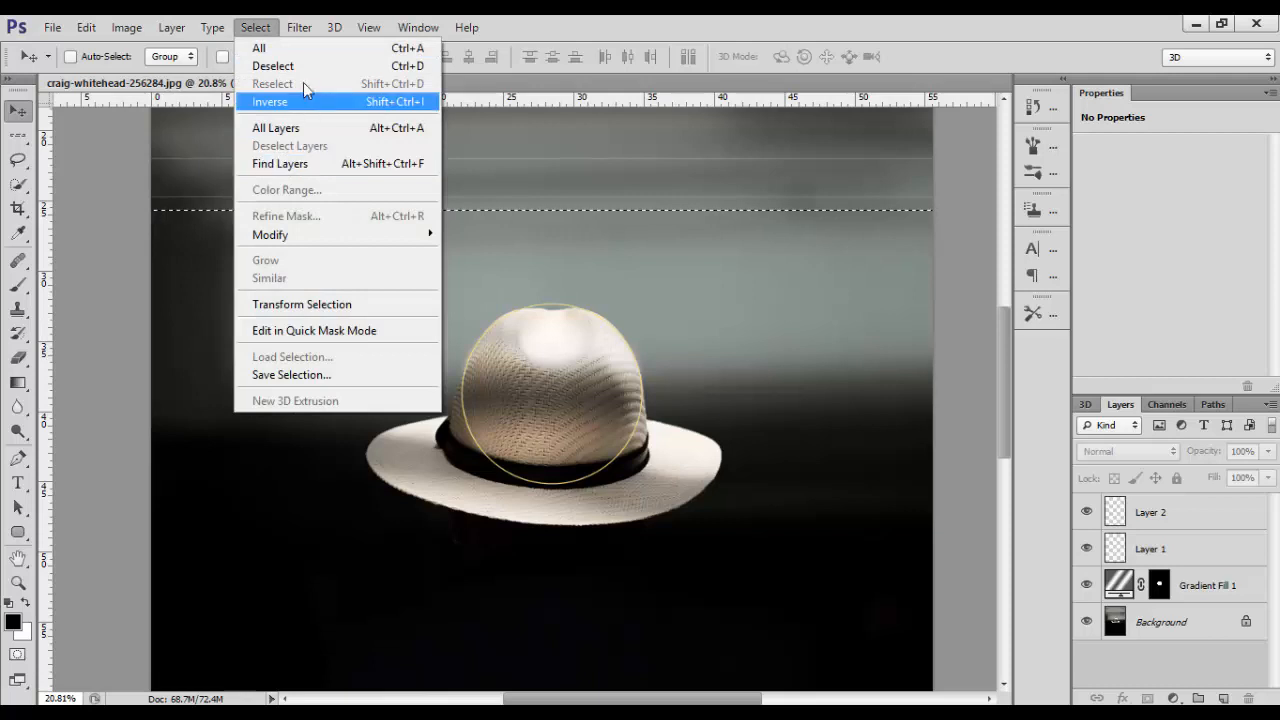
click(311, 70)
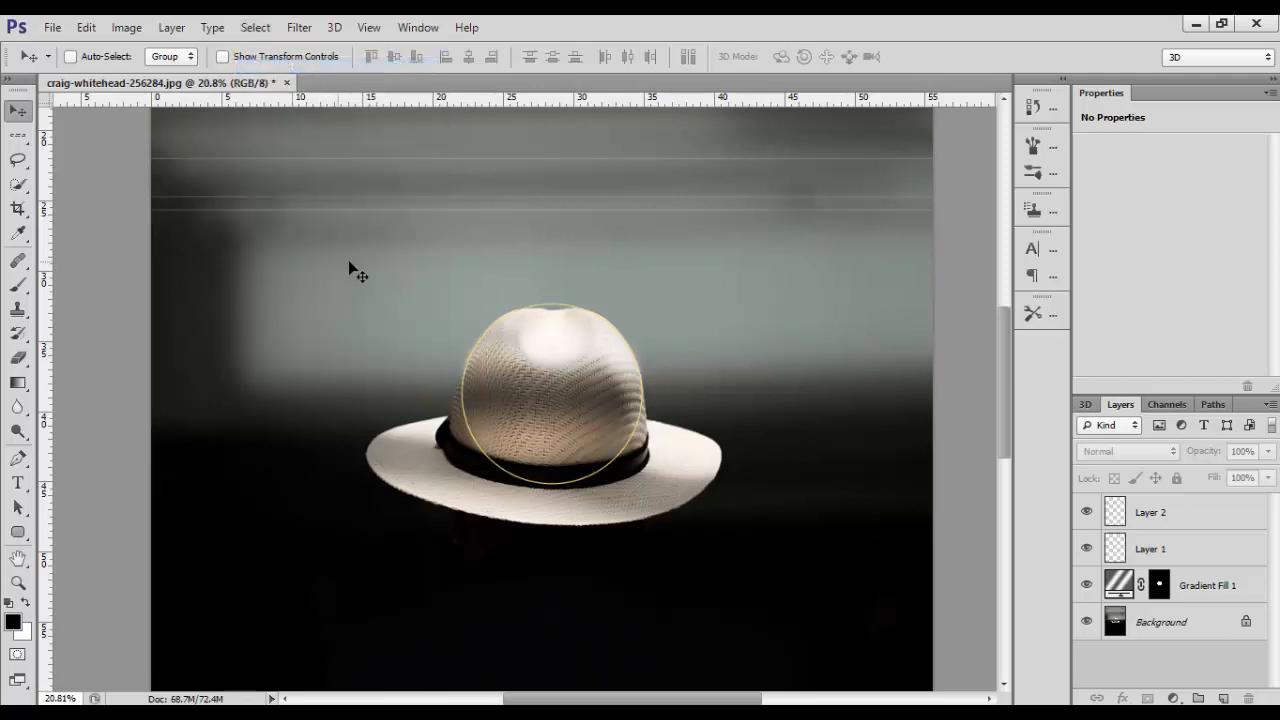
Select the whole canvas, delete the white row lines from Layer 2 and clear the selection
click(18, 135)
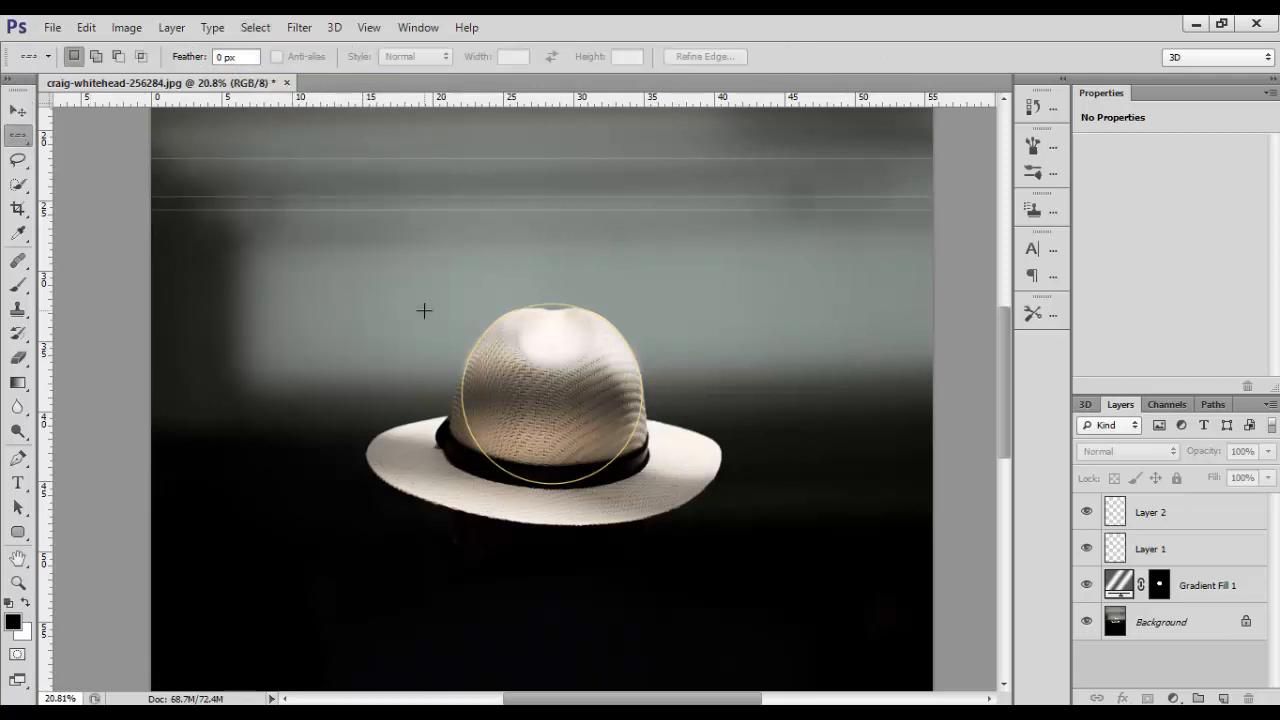
key(ctrl+a)
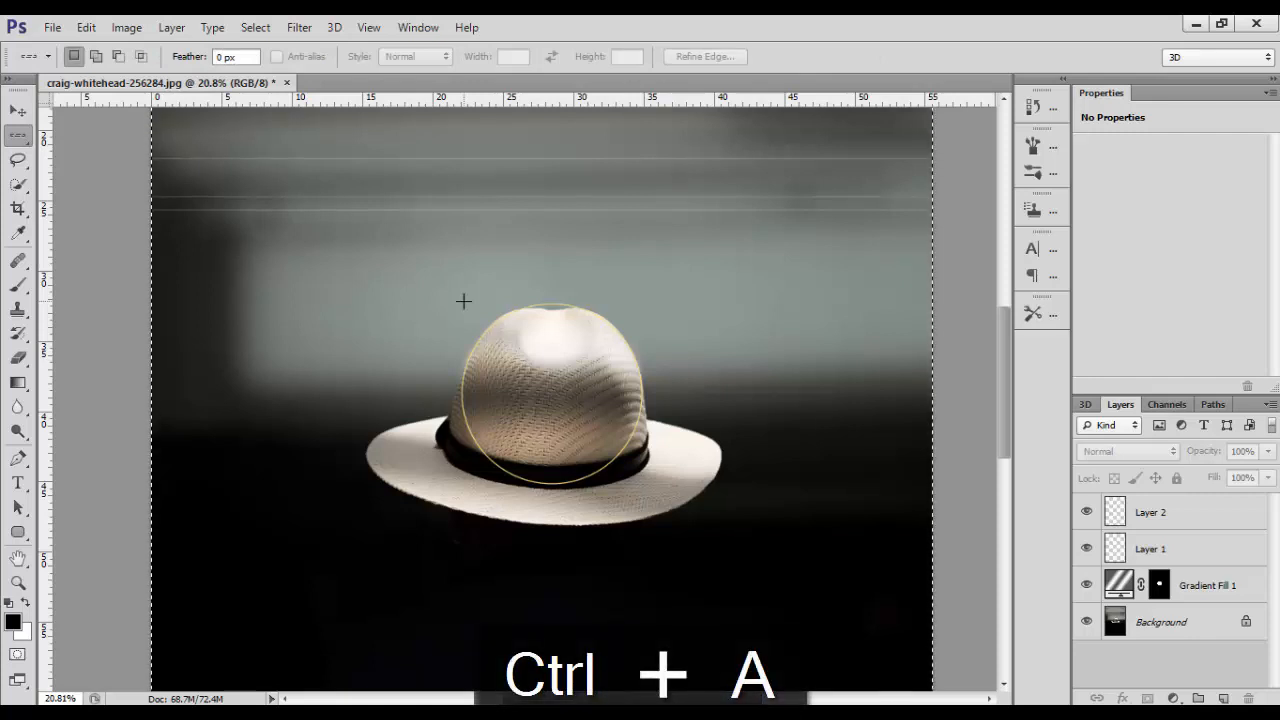
click(1145, 515)
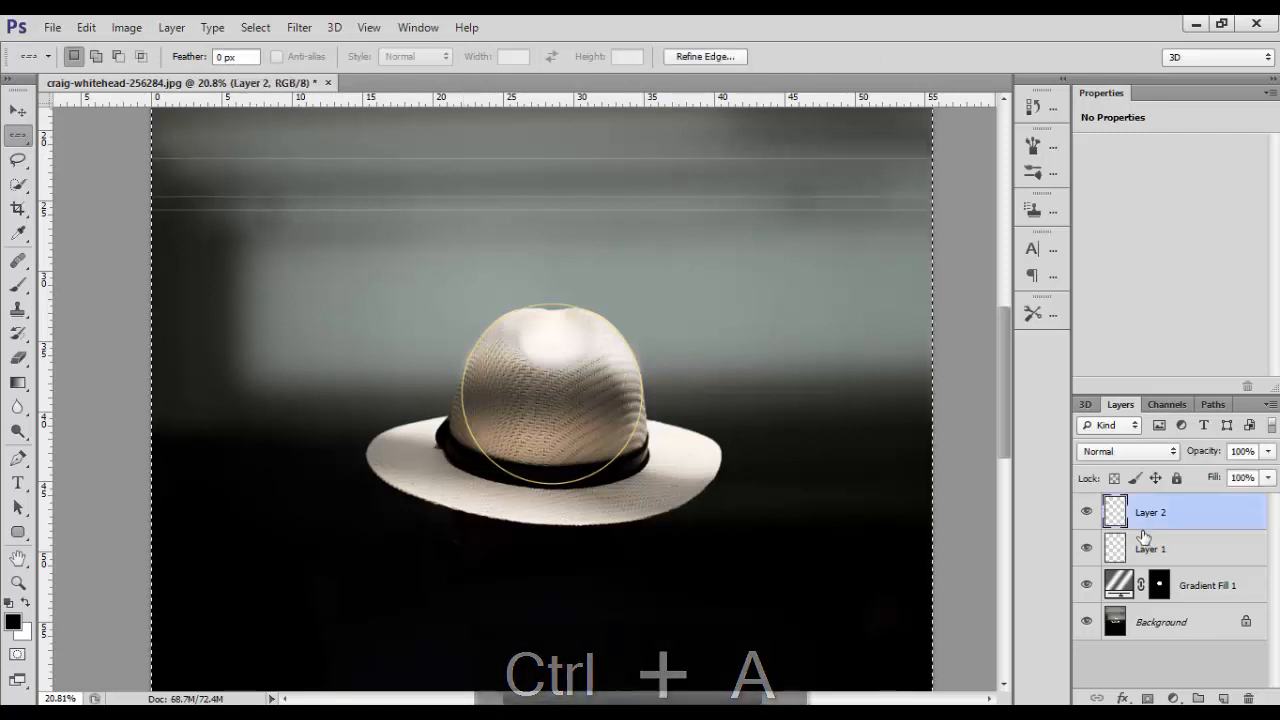
key(Delete)
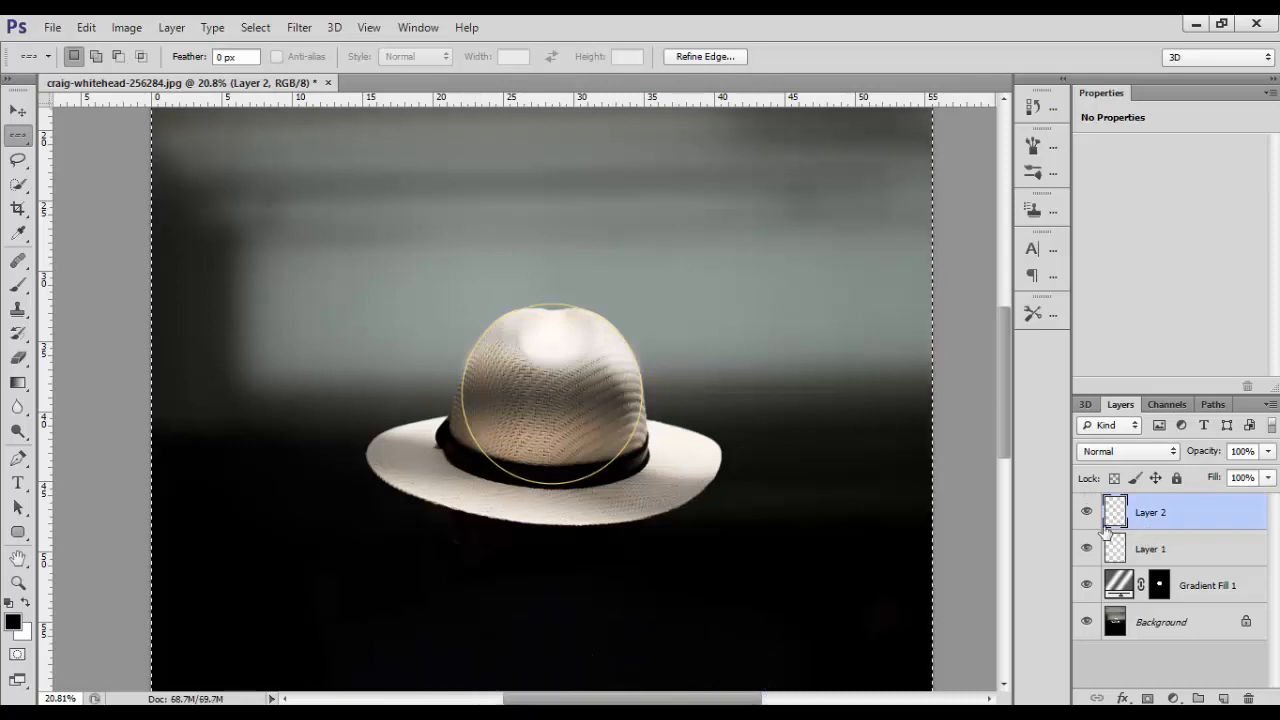
click(255, 27)
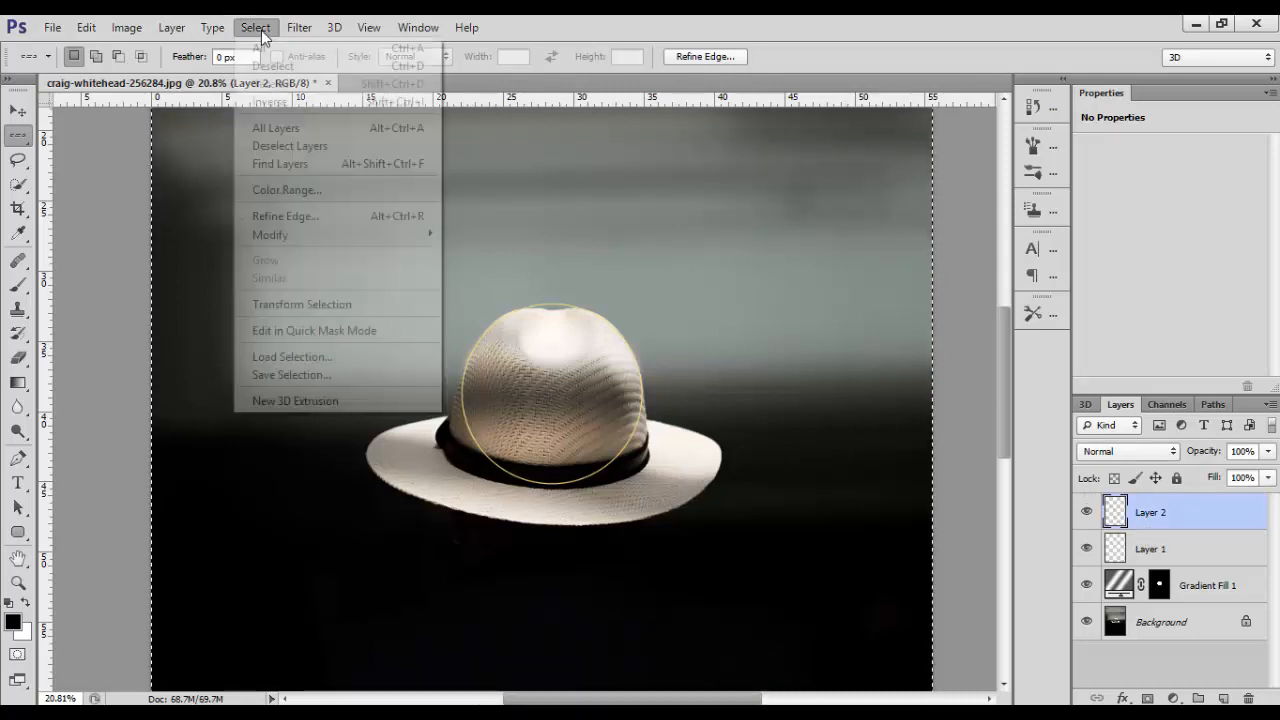
click(287, 68)
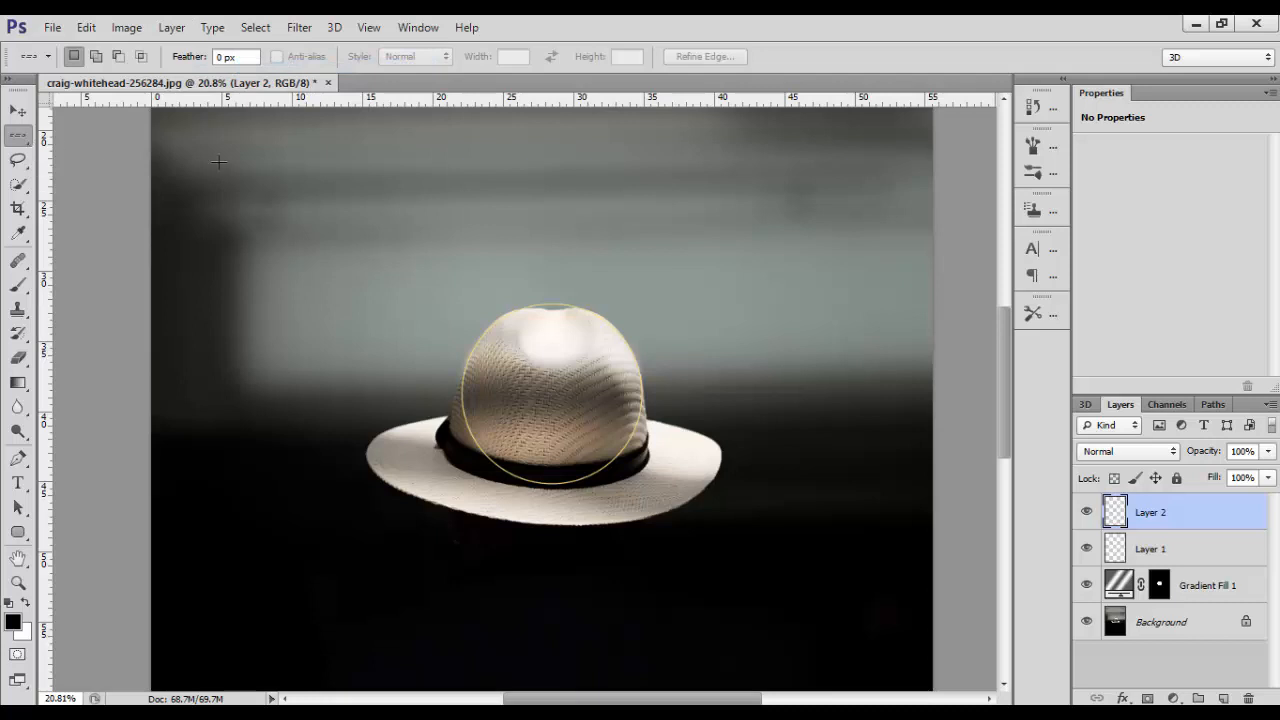
Select a series of single-pixel rows across the photo, from above the hat to below it, and fill them with the white background color on Layer 2
click(320, 145)
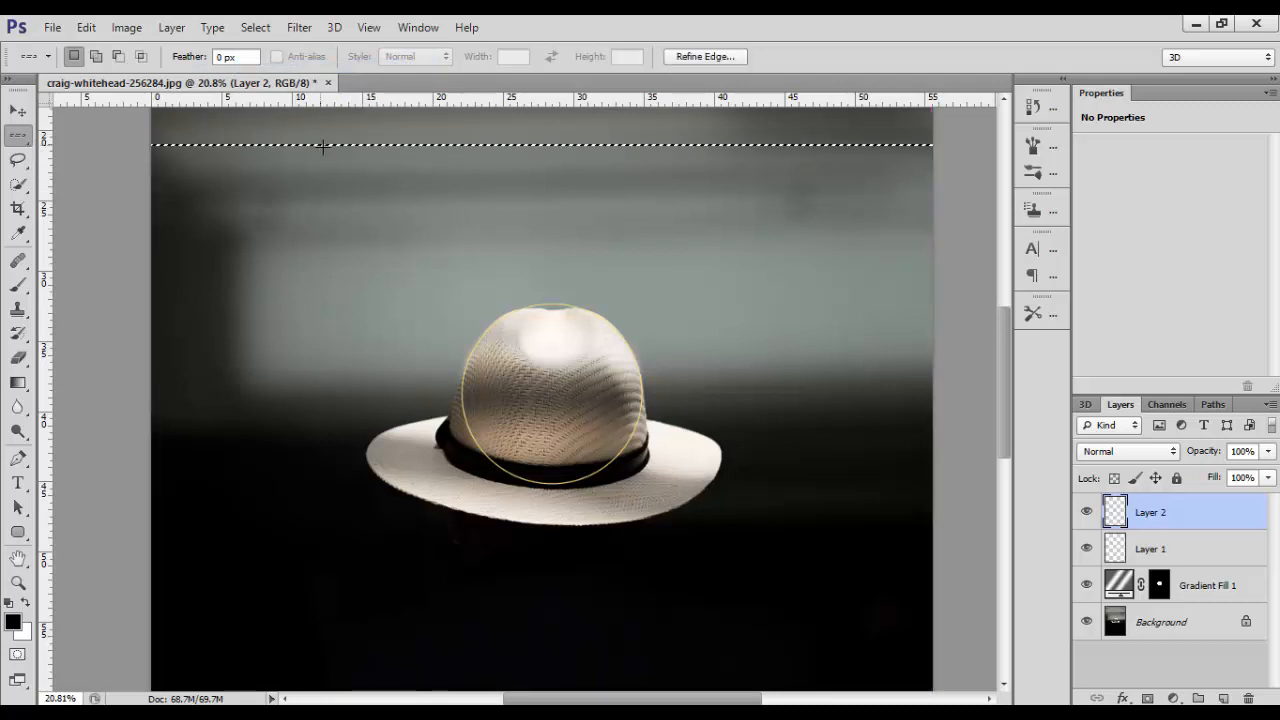
shift+click(368, 183)
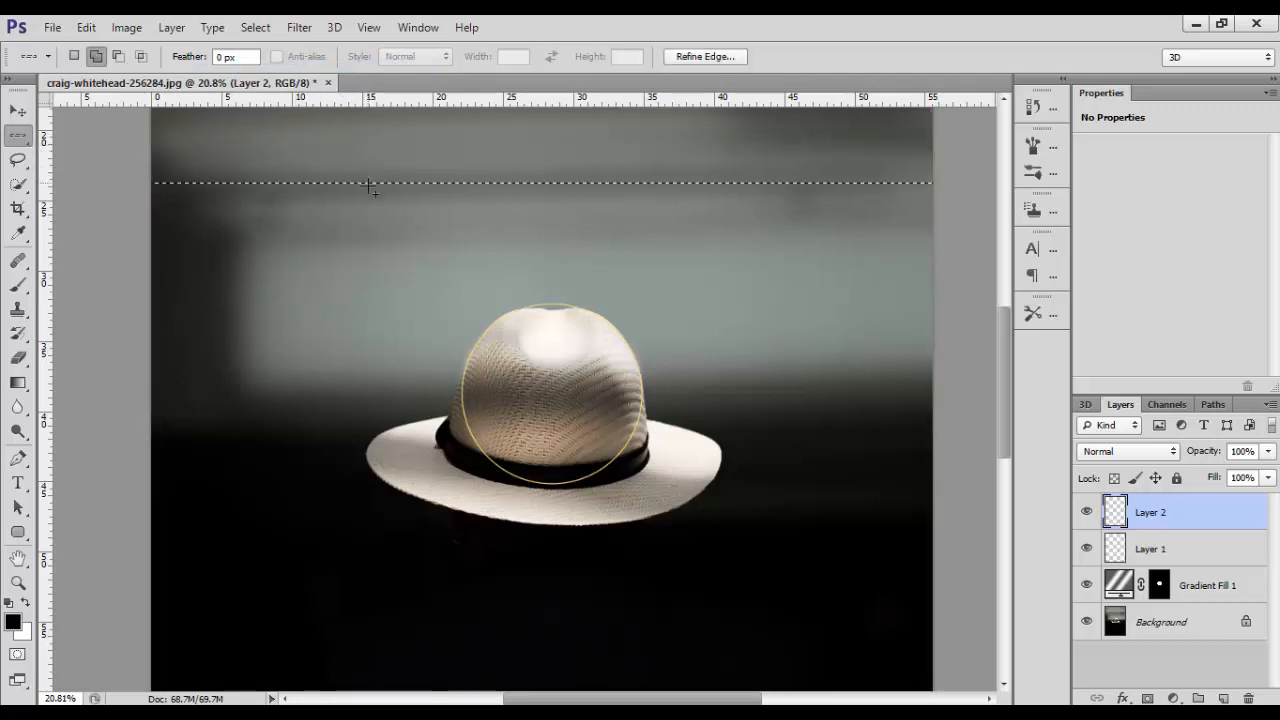
click(345, 288)
click(336, 390)
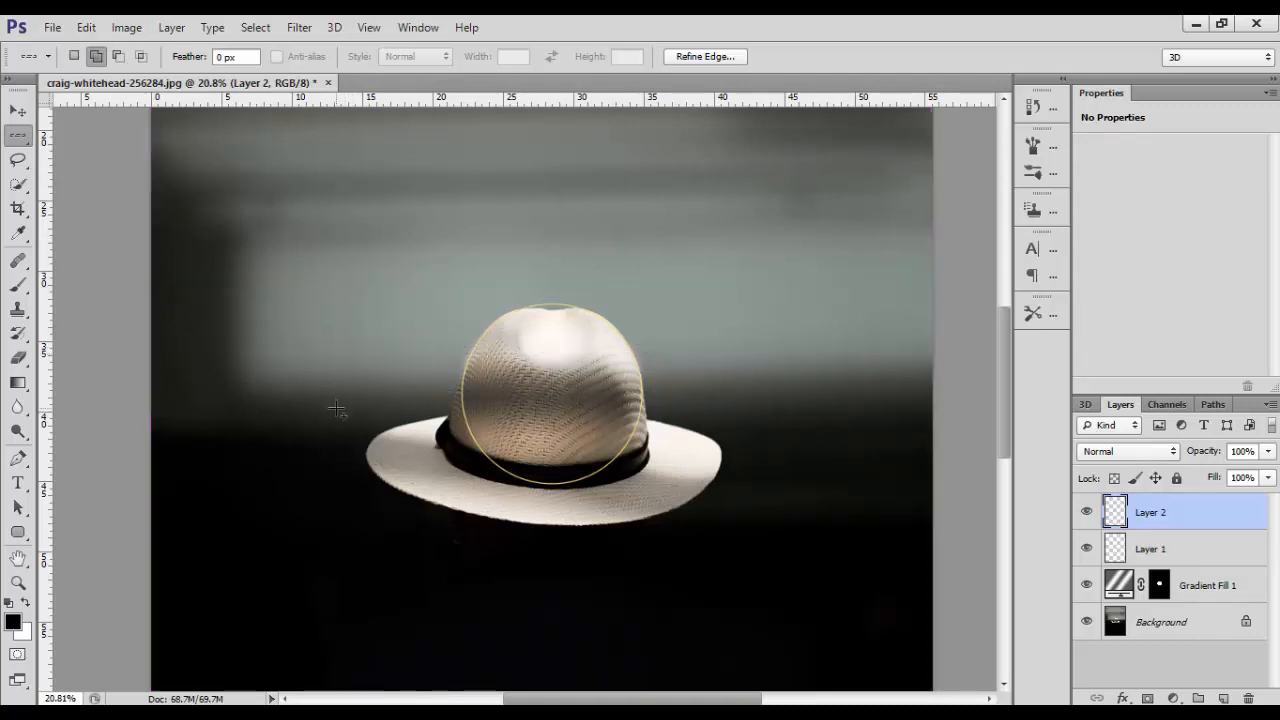
click(336, 422)
click(333, 453)
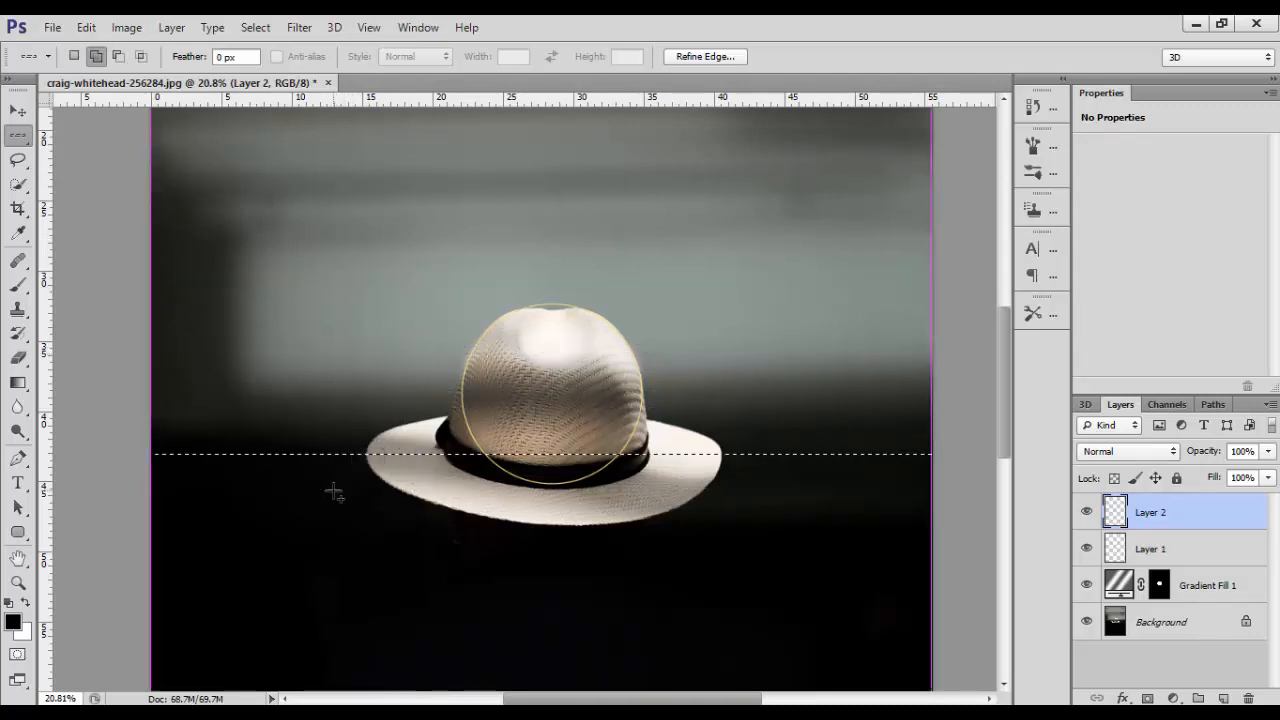
click(337, 534)
click(342, 571)
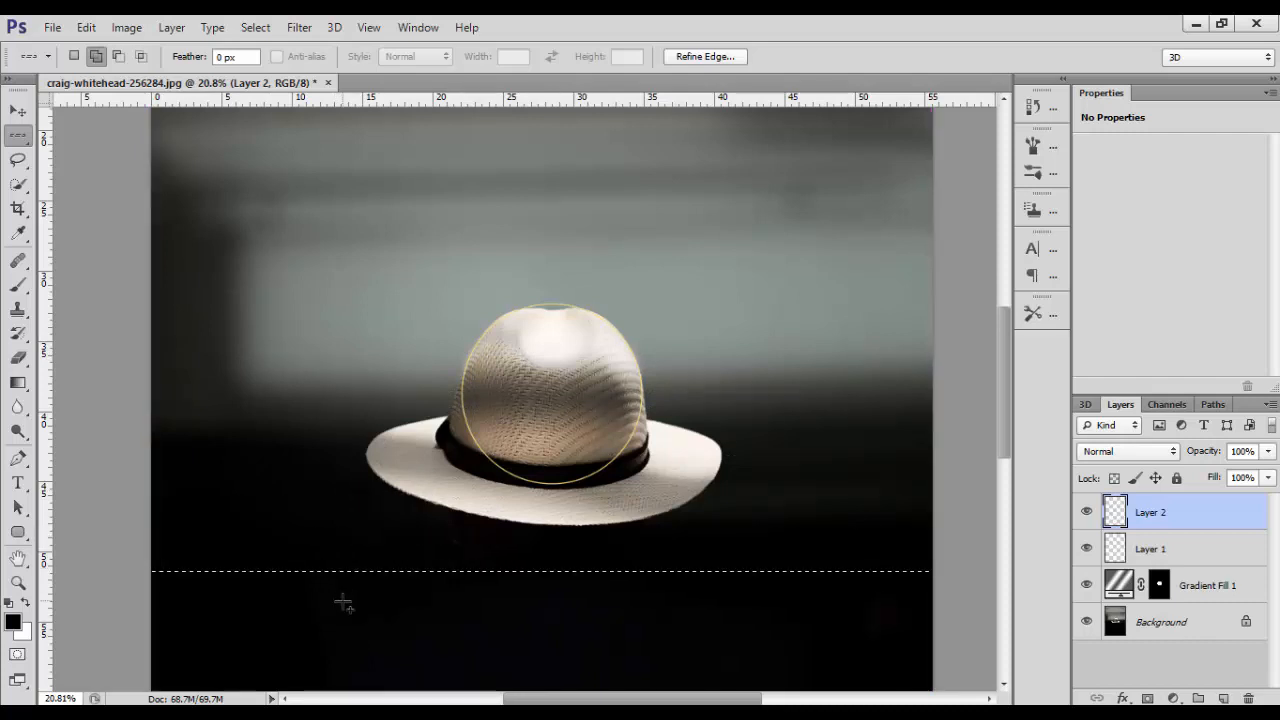
click(343, 604)
click(343, 643)
click(342, 676)
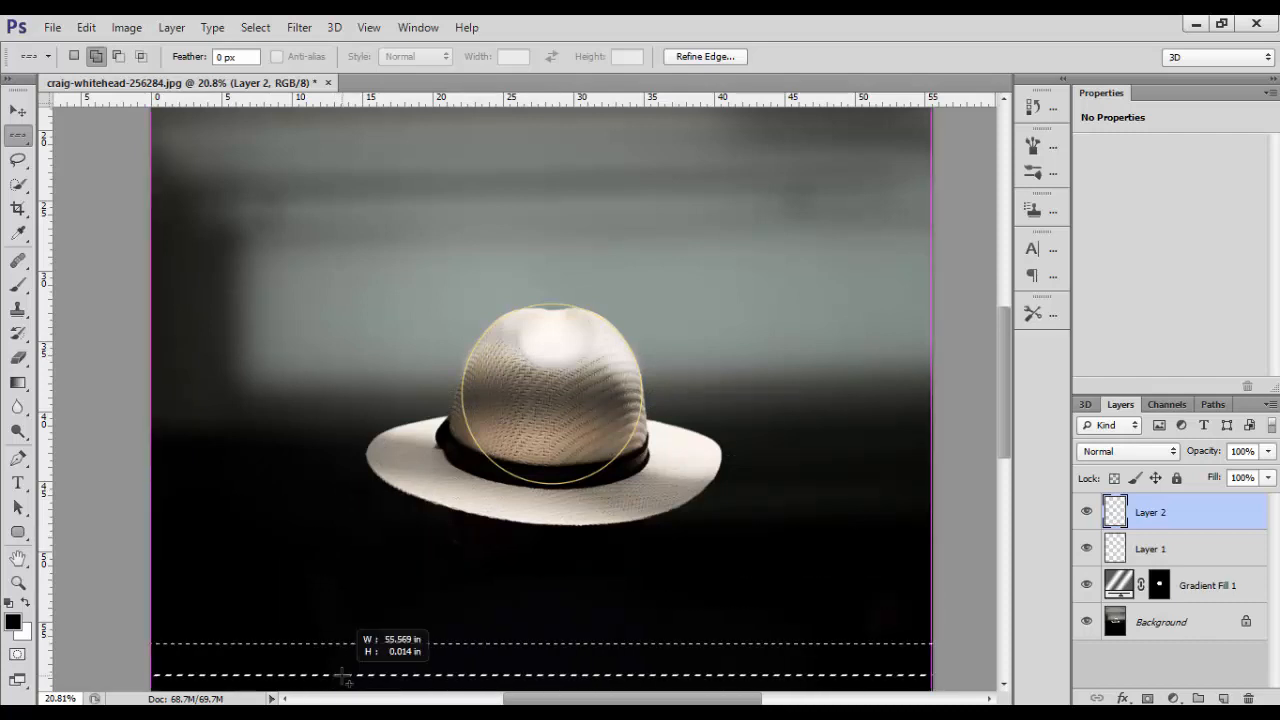
drag(342, 676, 347, 556)
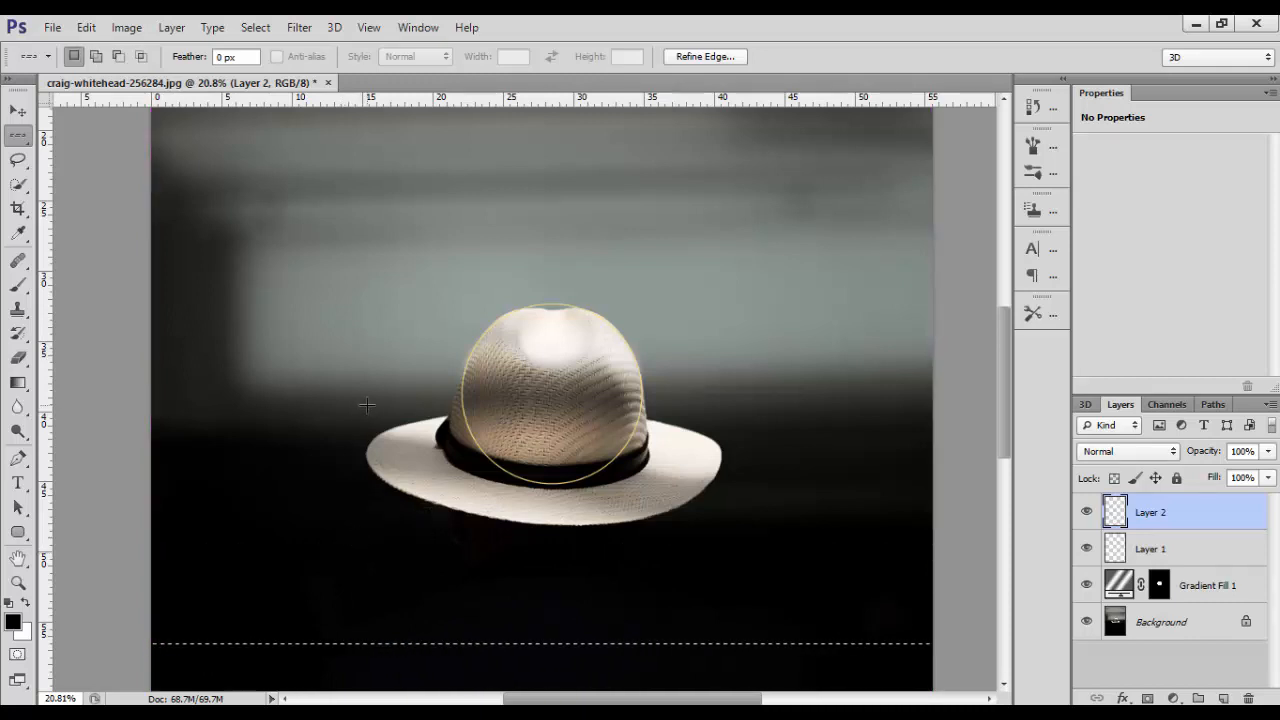
key(ctrl+Delete)
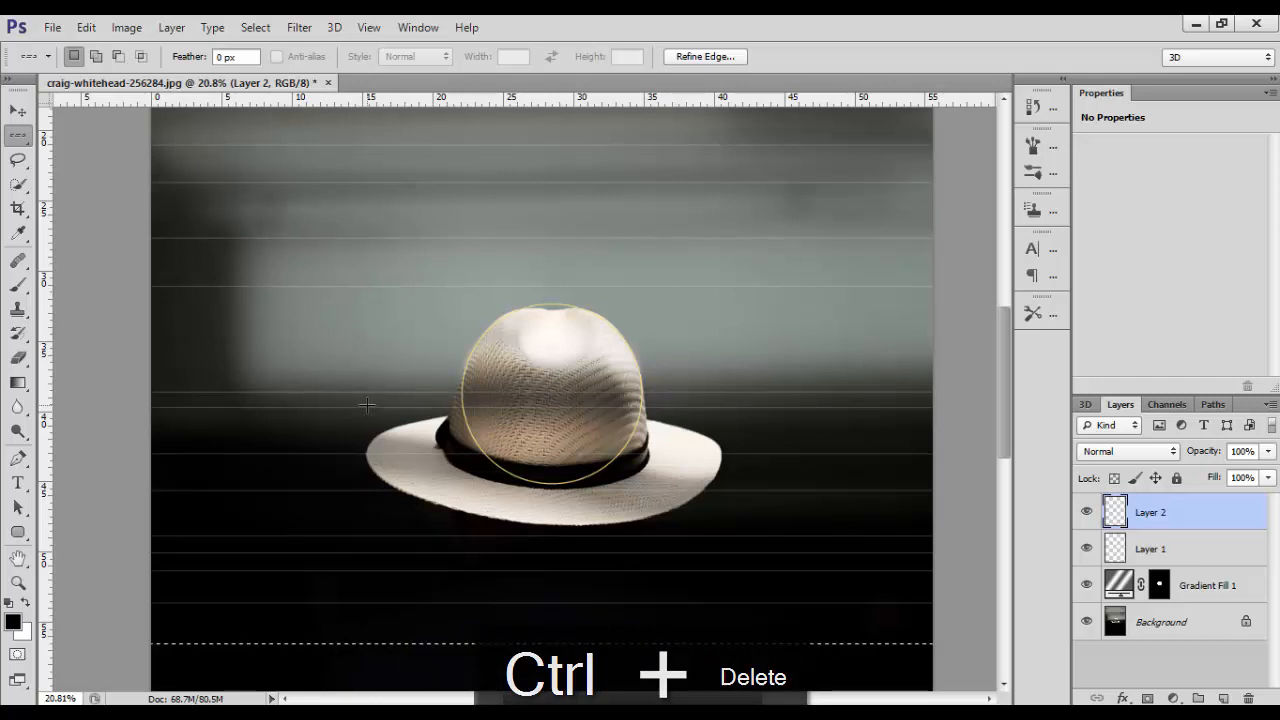
key(ctrl+d)
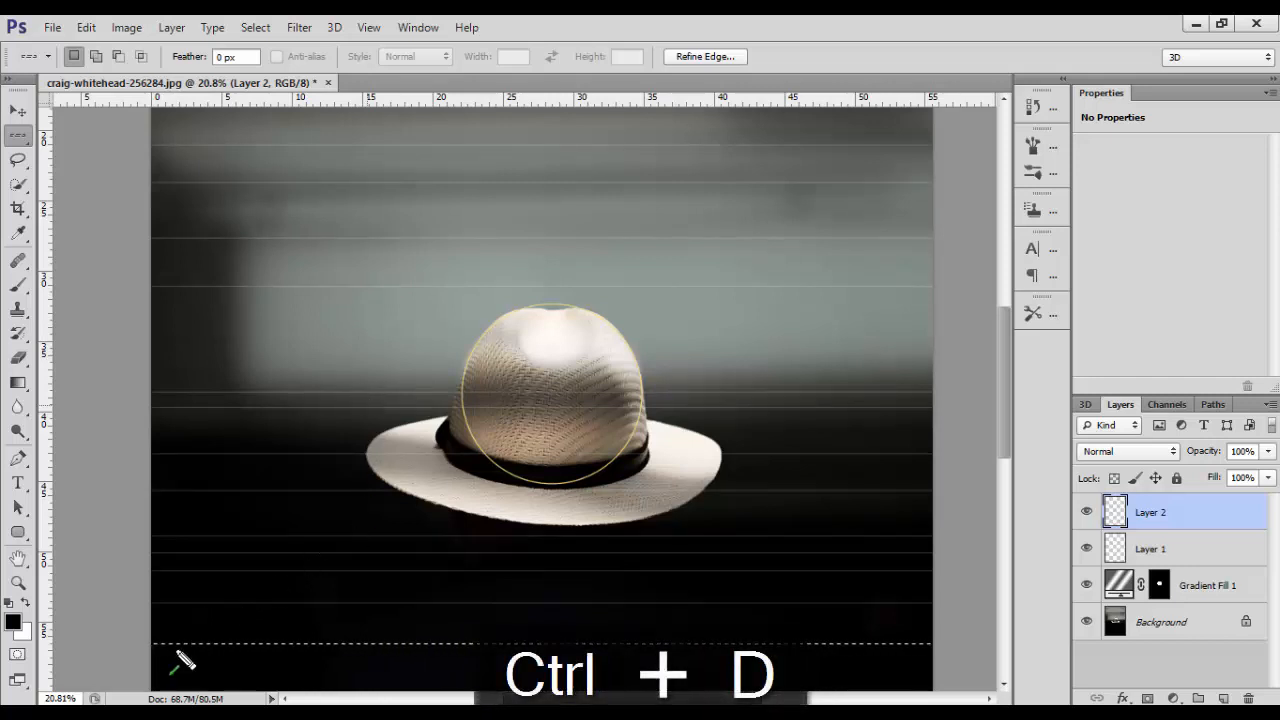
mouse_move(172, 655)
mouse_down()
mouse_move(290, 588)
mouse_move(488, 95)
mouse_move(432, 222)
mouse_move(428, 195)
mouse_up()
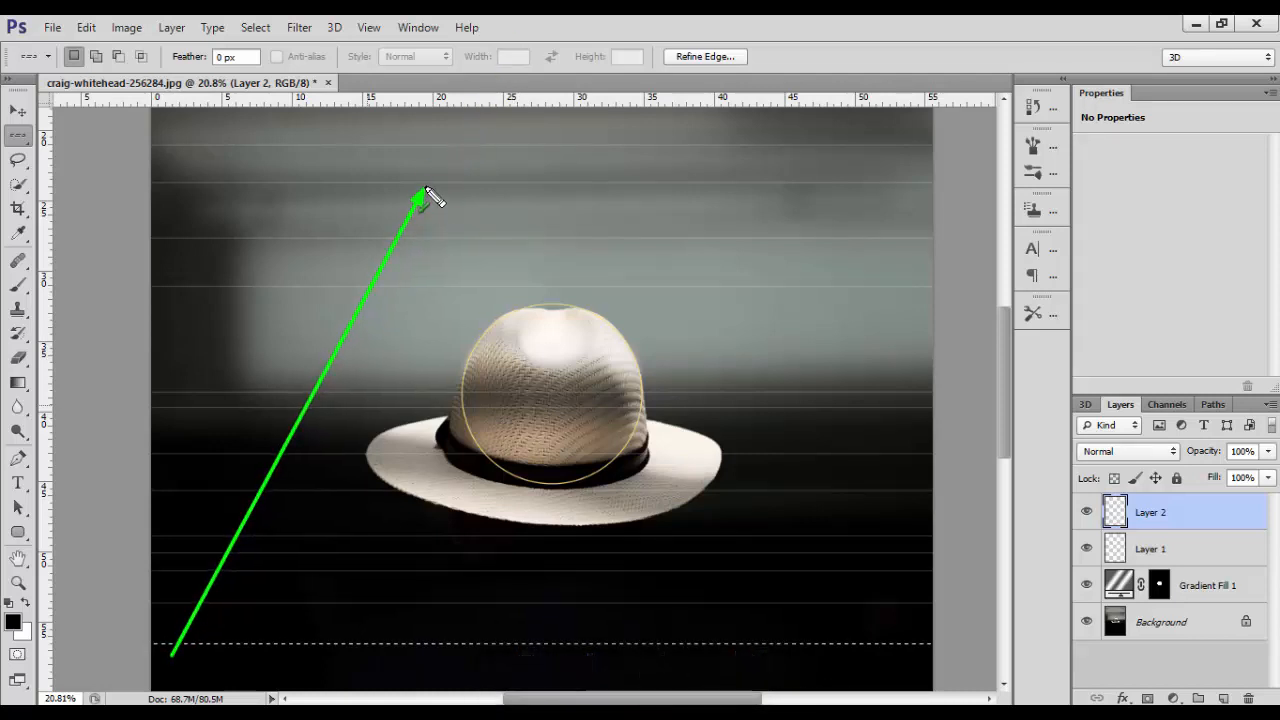
mouse_move(490, 500)
mouse_down()
mouse_move(449, 214)
mouse_move(452, 248)
mouse_up()
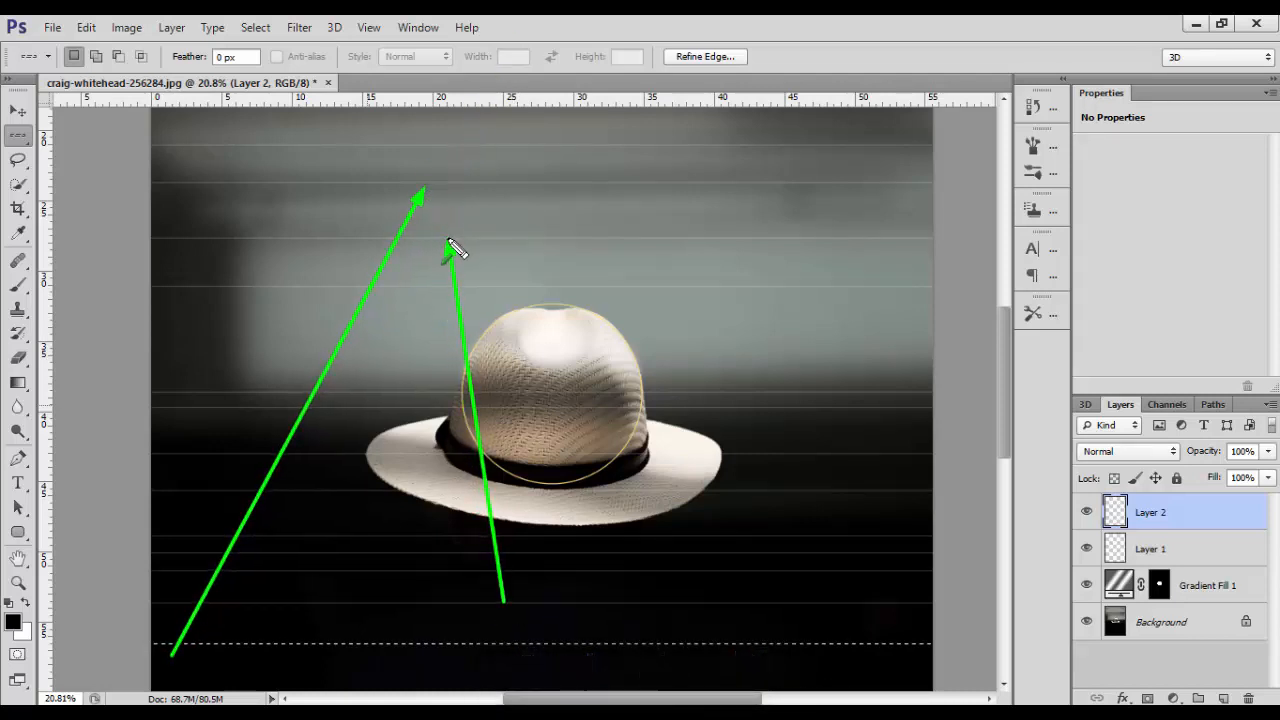
drag(750, 632, 812, 310)
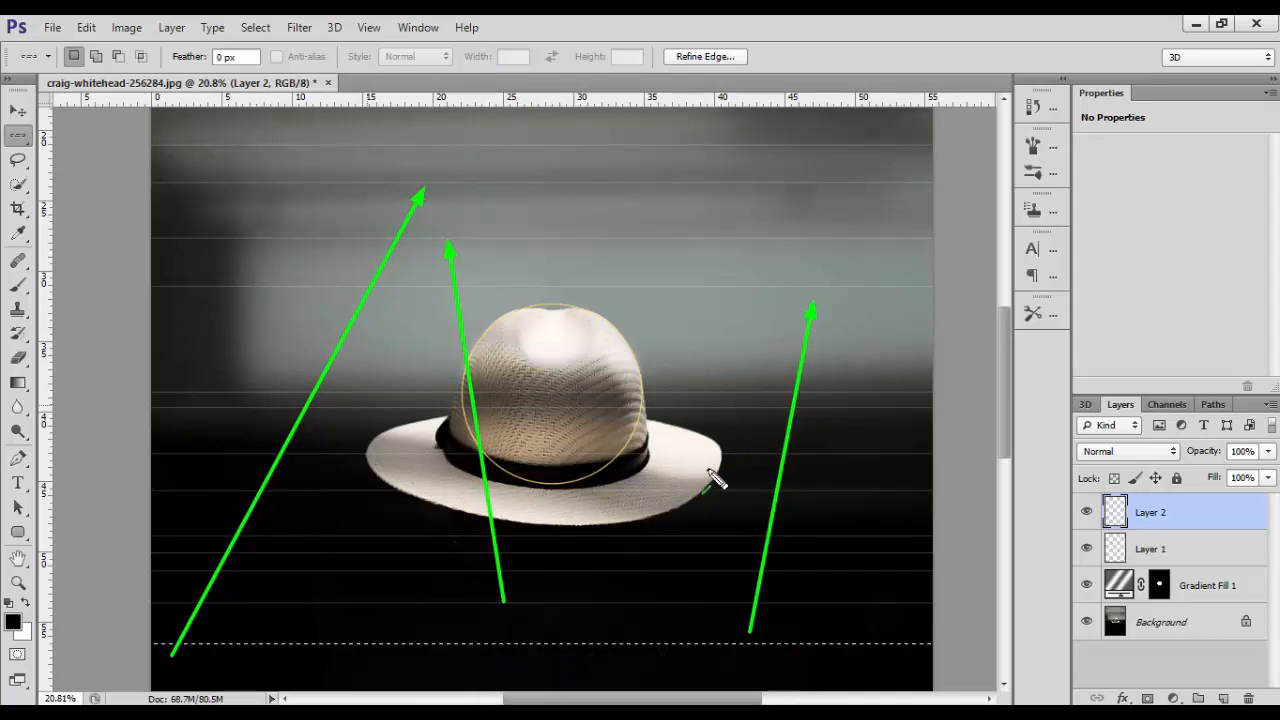
mouse_move(632, 666)
mouse_down()
mouse_move(710, 592)
mouse_move(716, 566)
mouse_up()
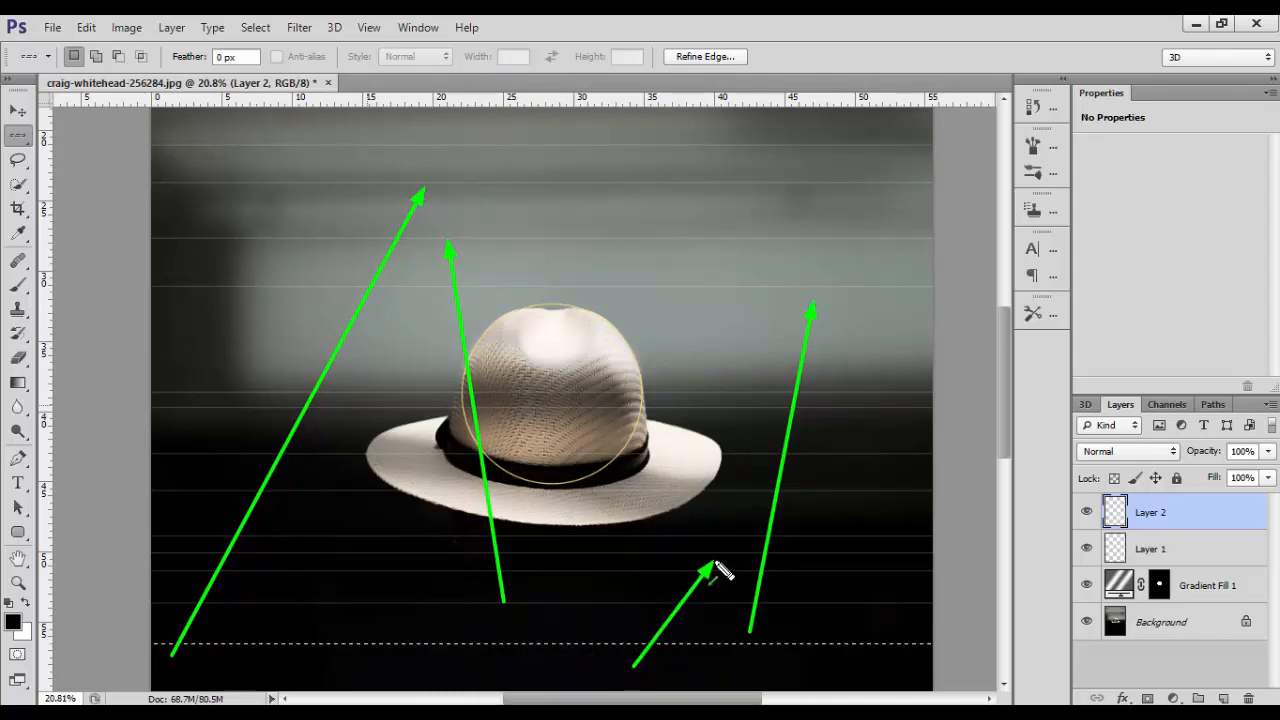
key(ctrl+d)
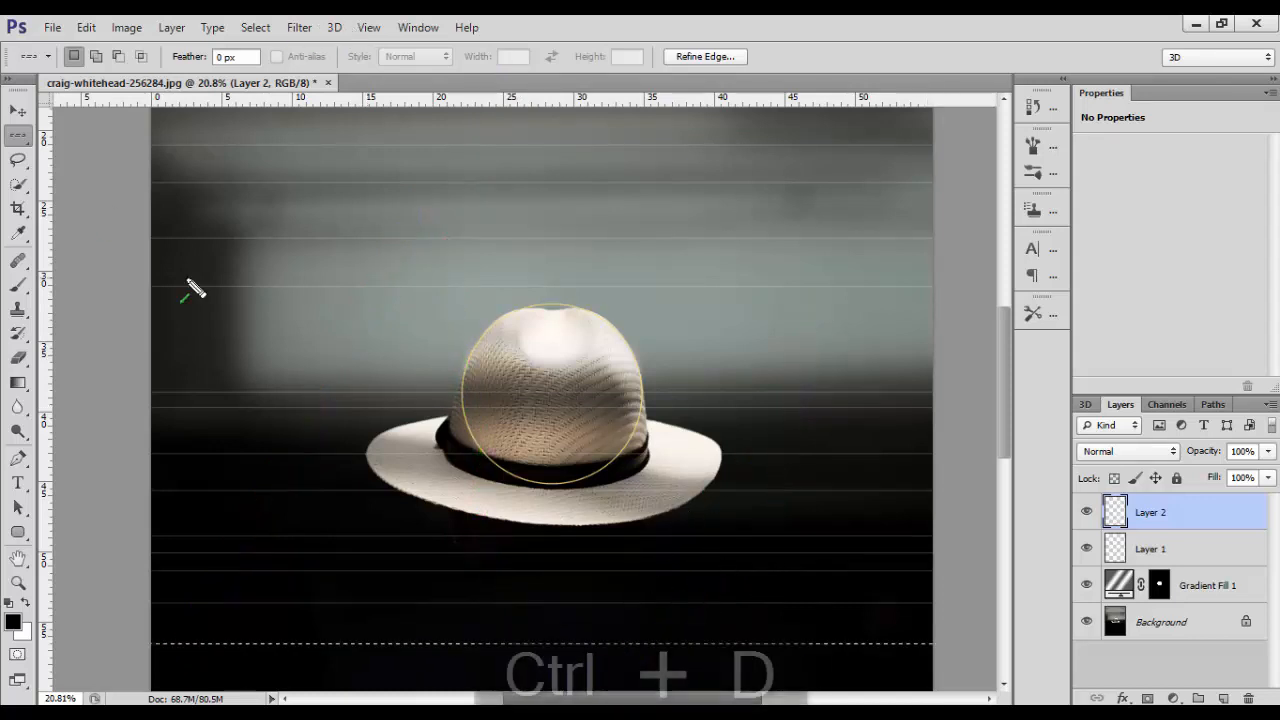
drag(189, 294, 313, 324)
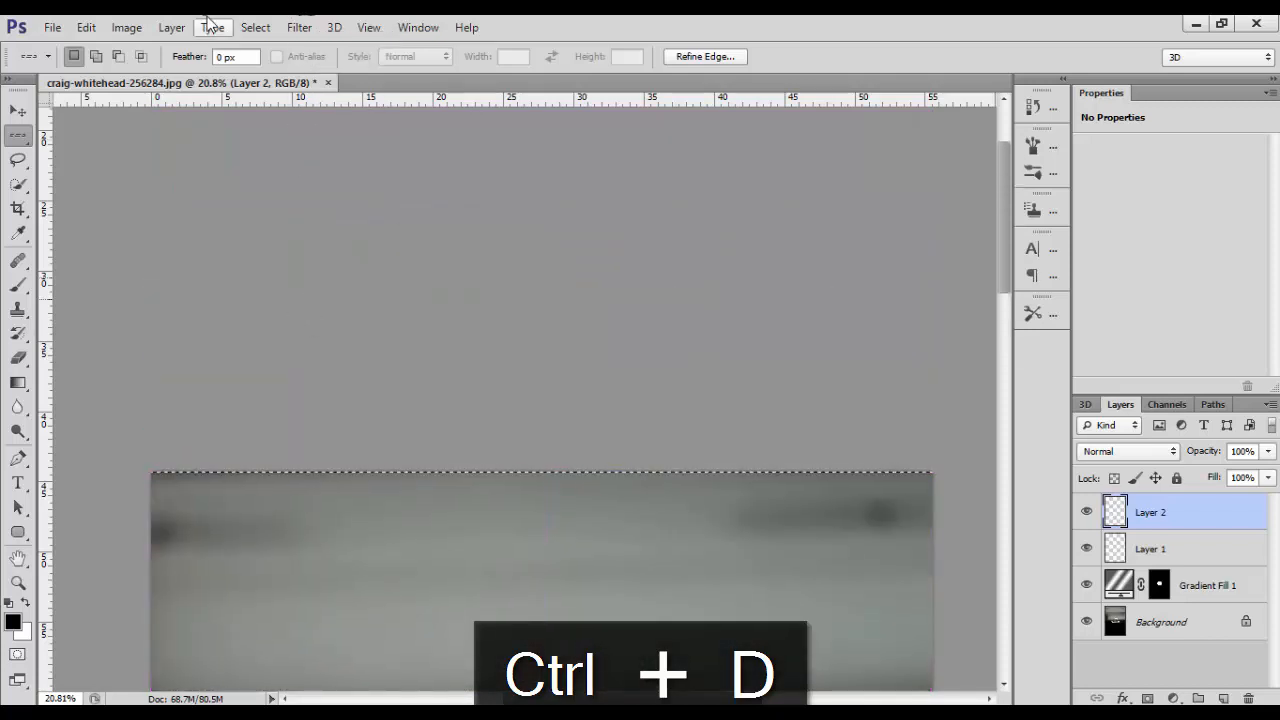
Clear the single-row selection and switch to the Single Column Marquee tool
click(255, 27)
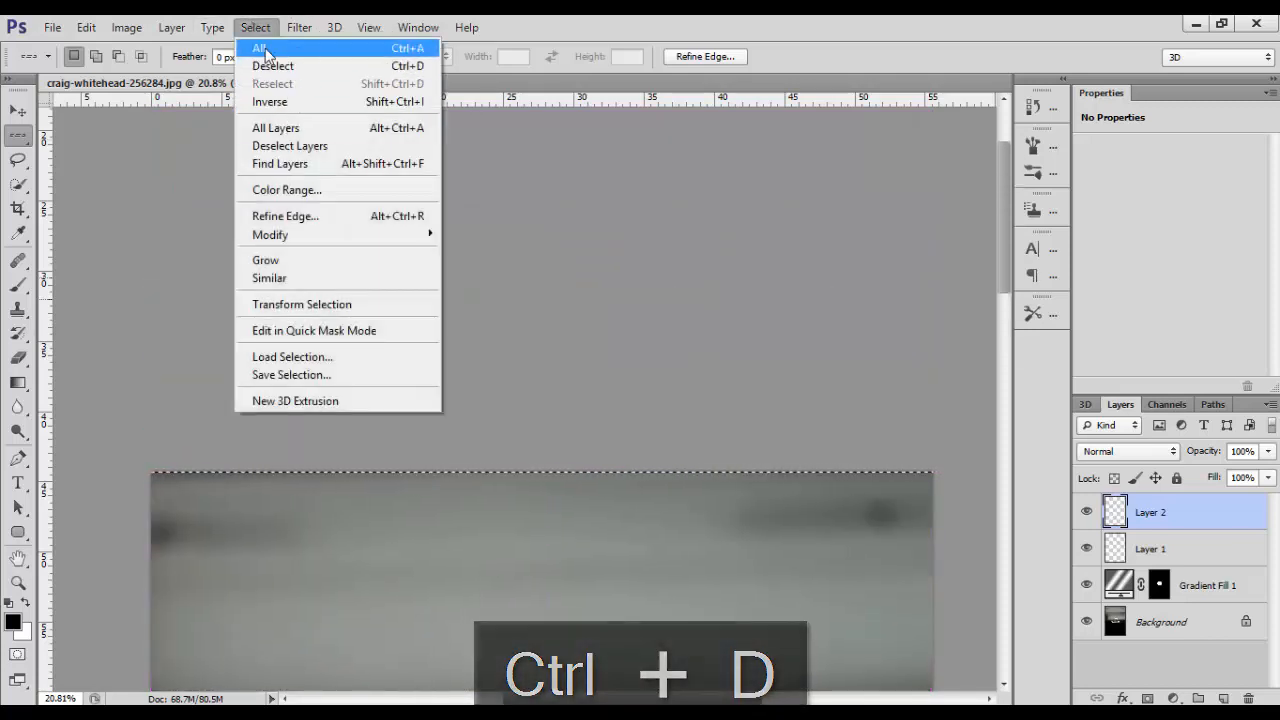
click(279, 68)
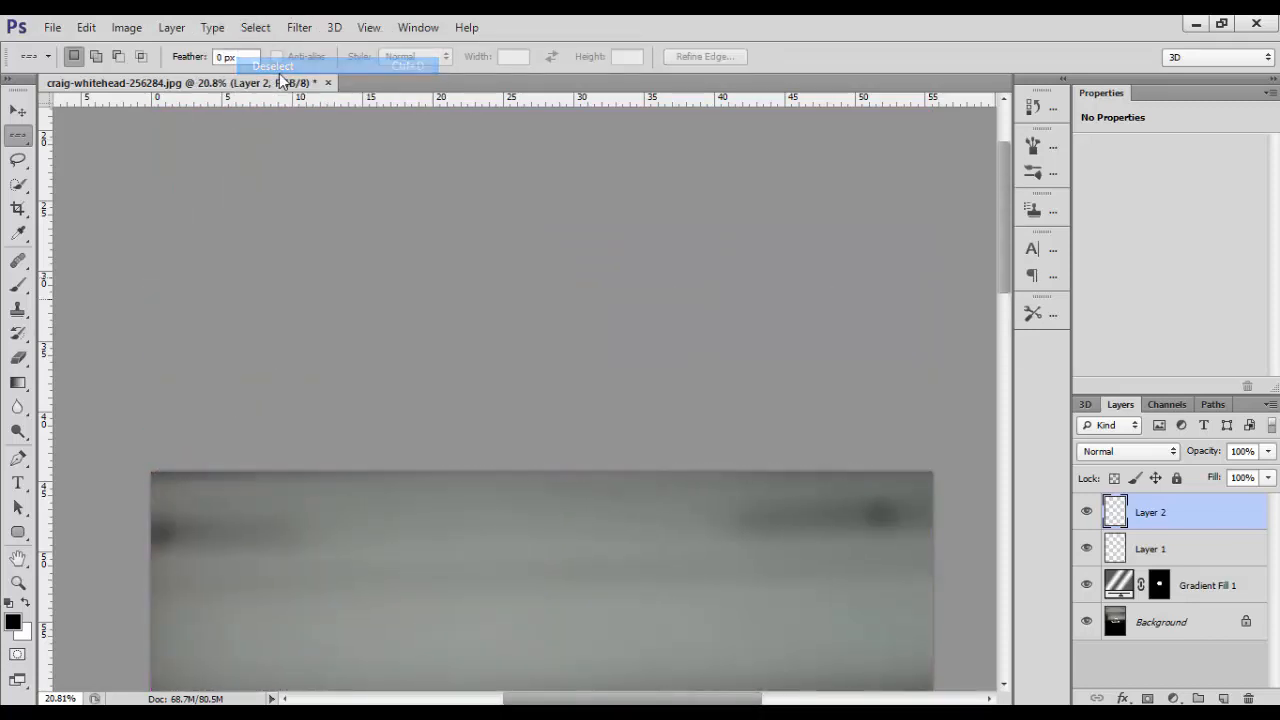
drag(1004, 242, 999, 341)
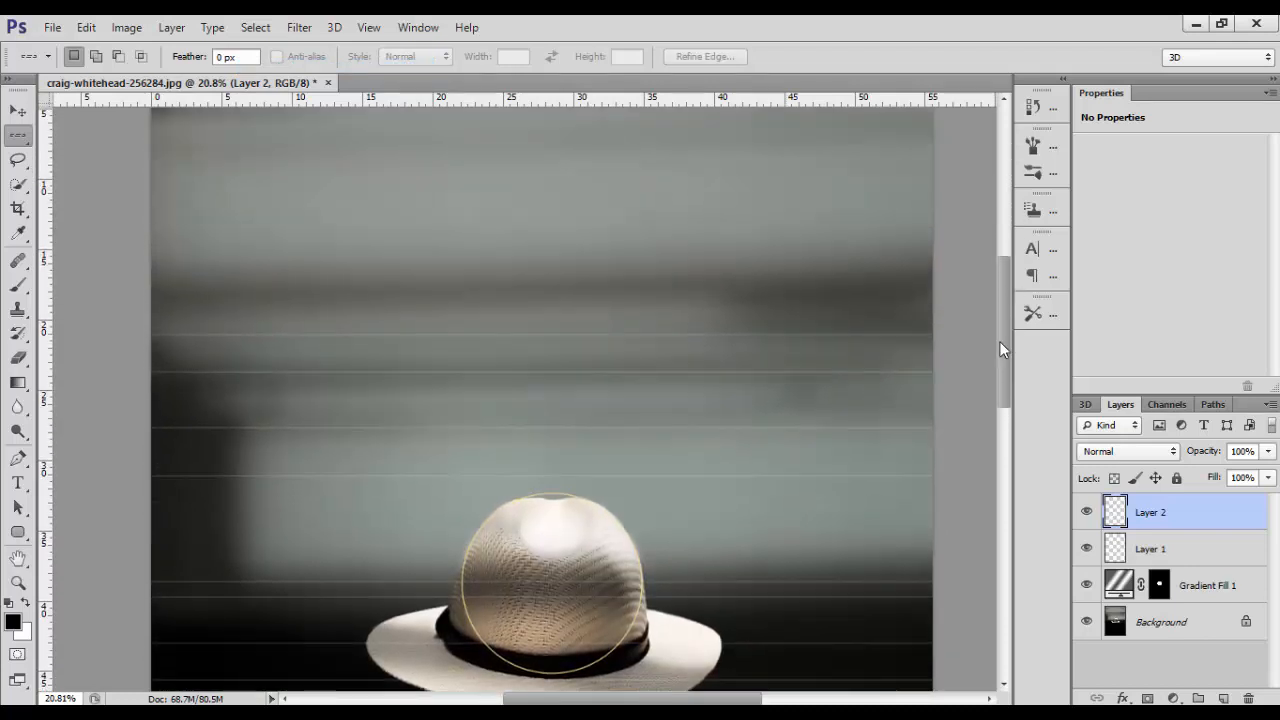
right_click(24, 137)
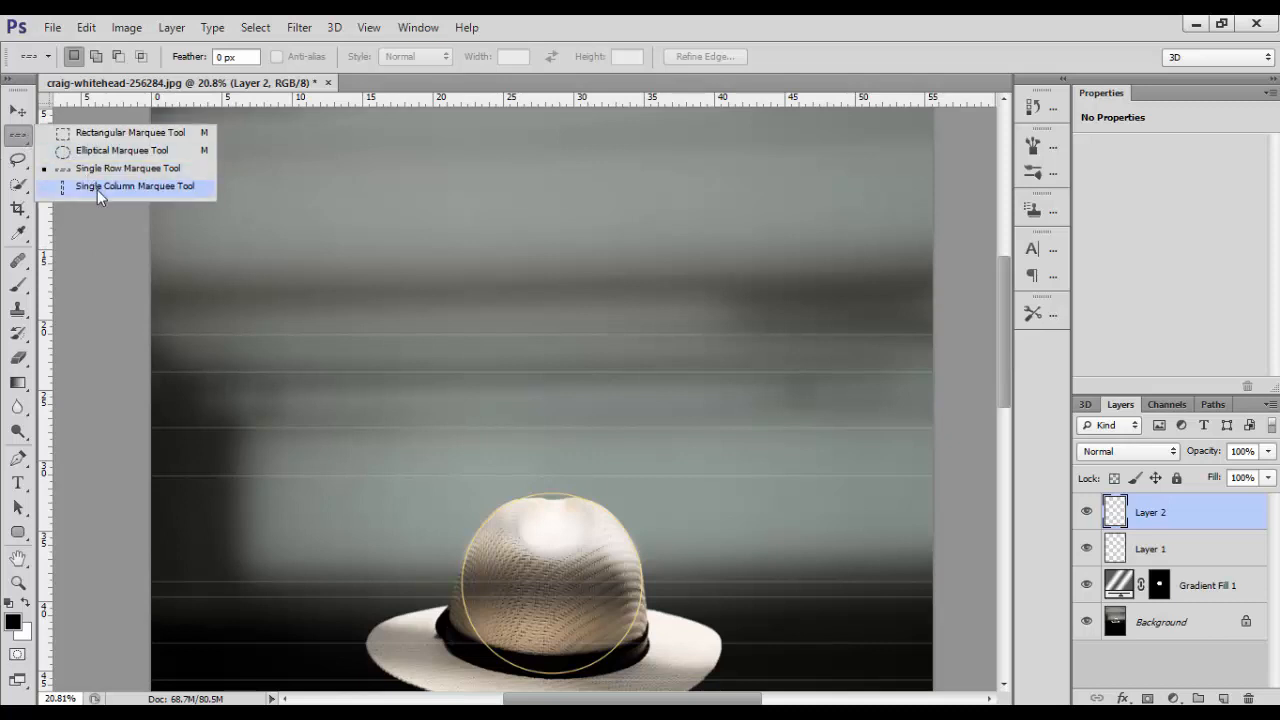
click(97, 189)
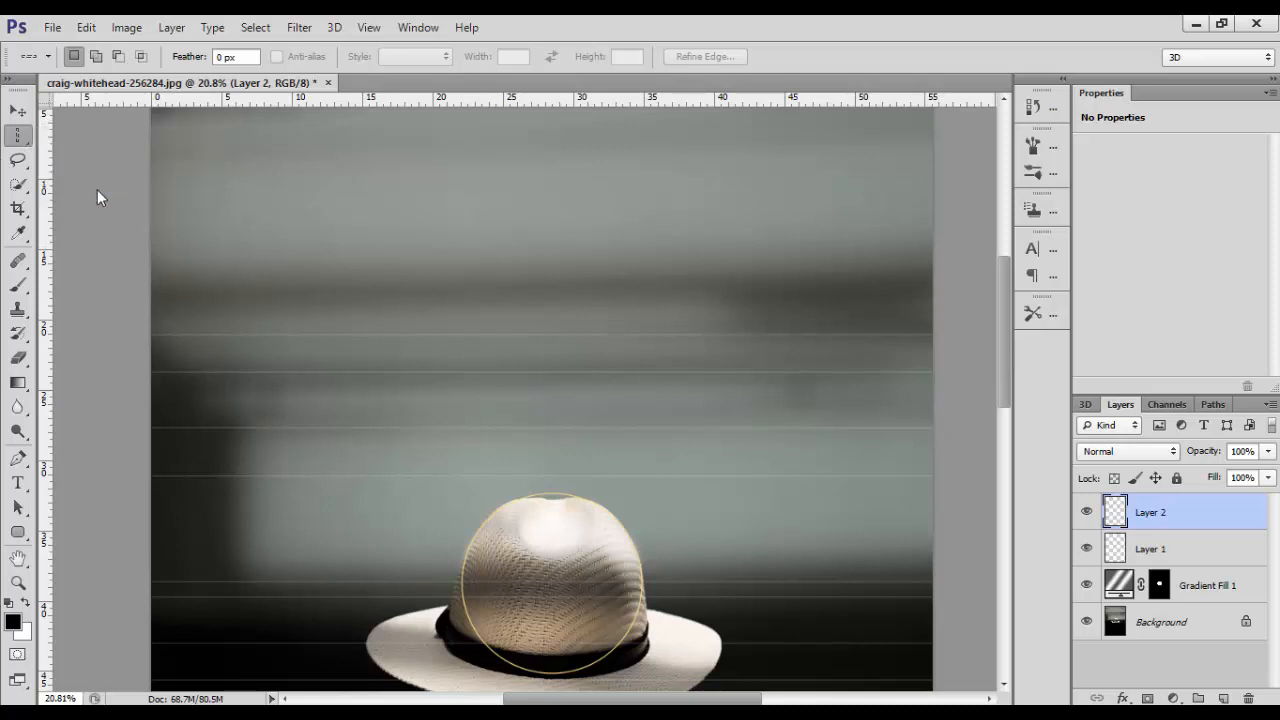
Select several single-pixel columns near the photo's left edge and fill them with the white background color on Layer 2
click(177, 315)
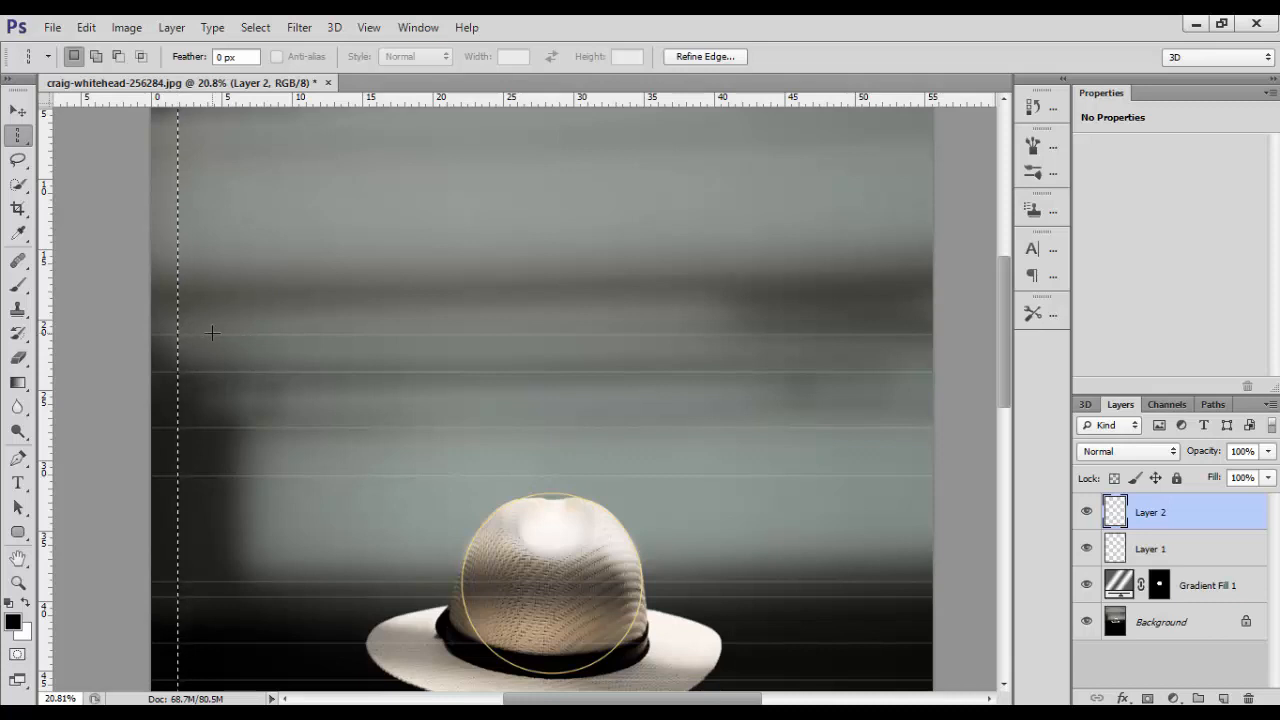
click(214, 335)
click(227, 338)
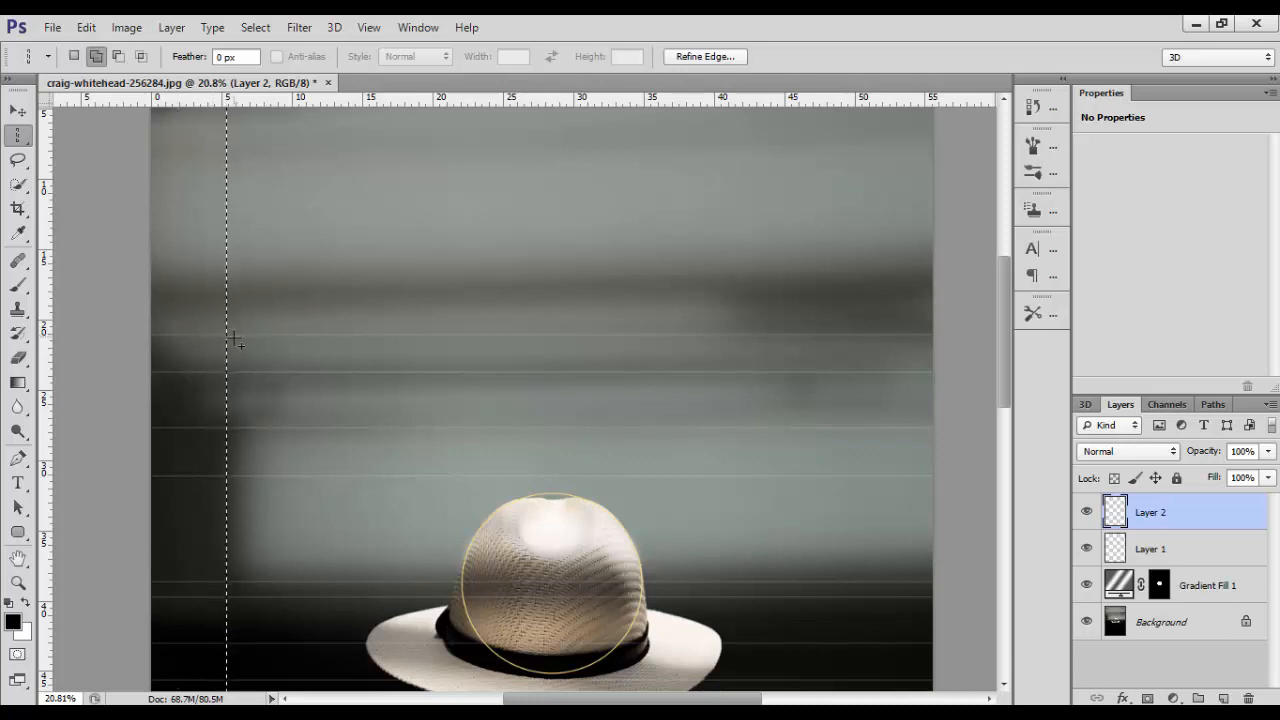
key(shift+Right)
key(shift+Right)
key(shift+Right)
key(shift+Right)
key(shift+Right)
key(shift+Right)
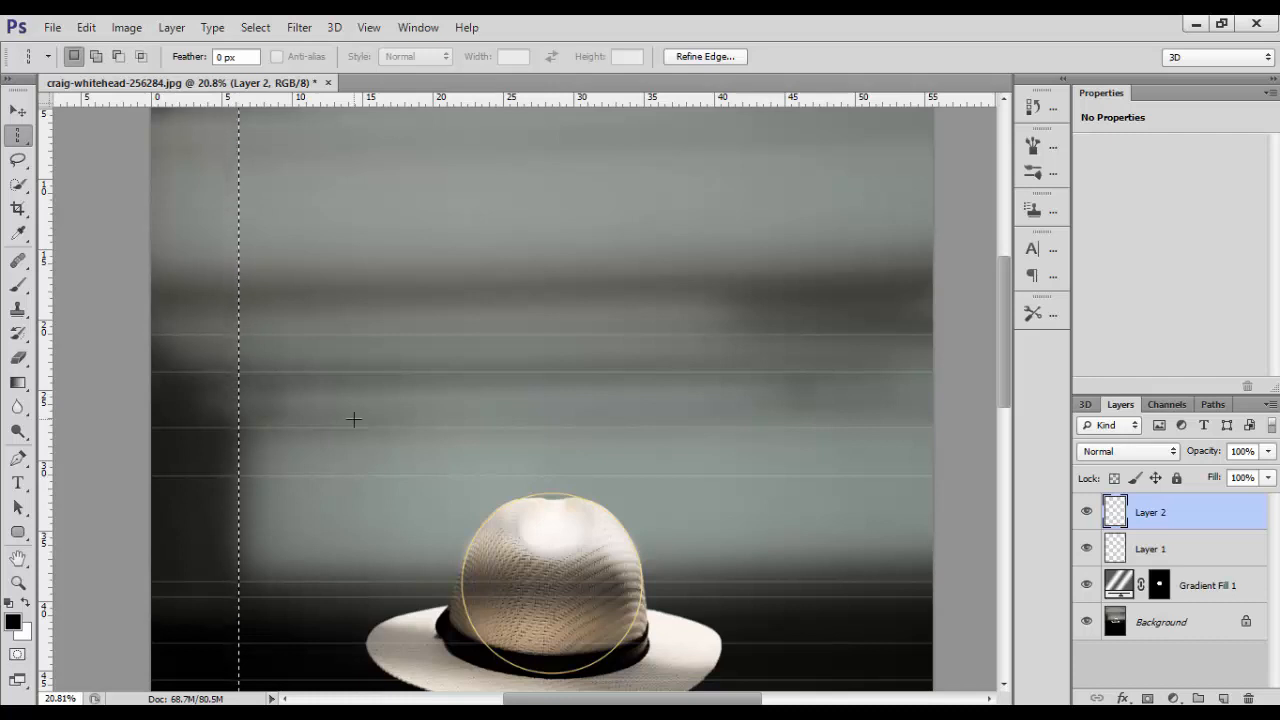
key(ctrl+Delete)
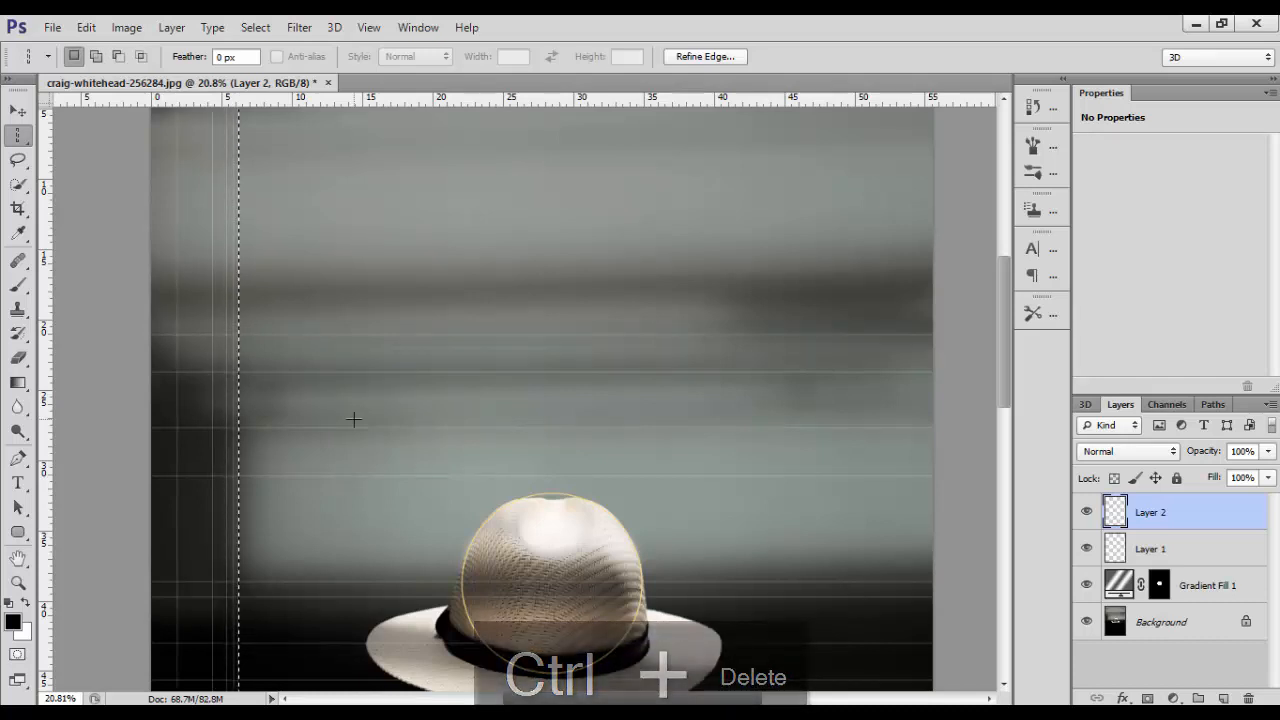
key(alt+Delete)
key(ctrl+Delete)
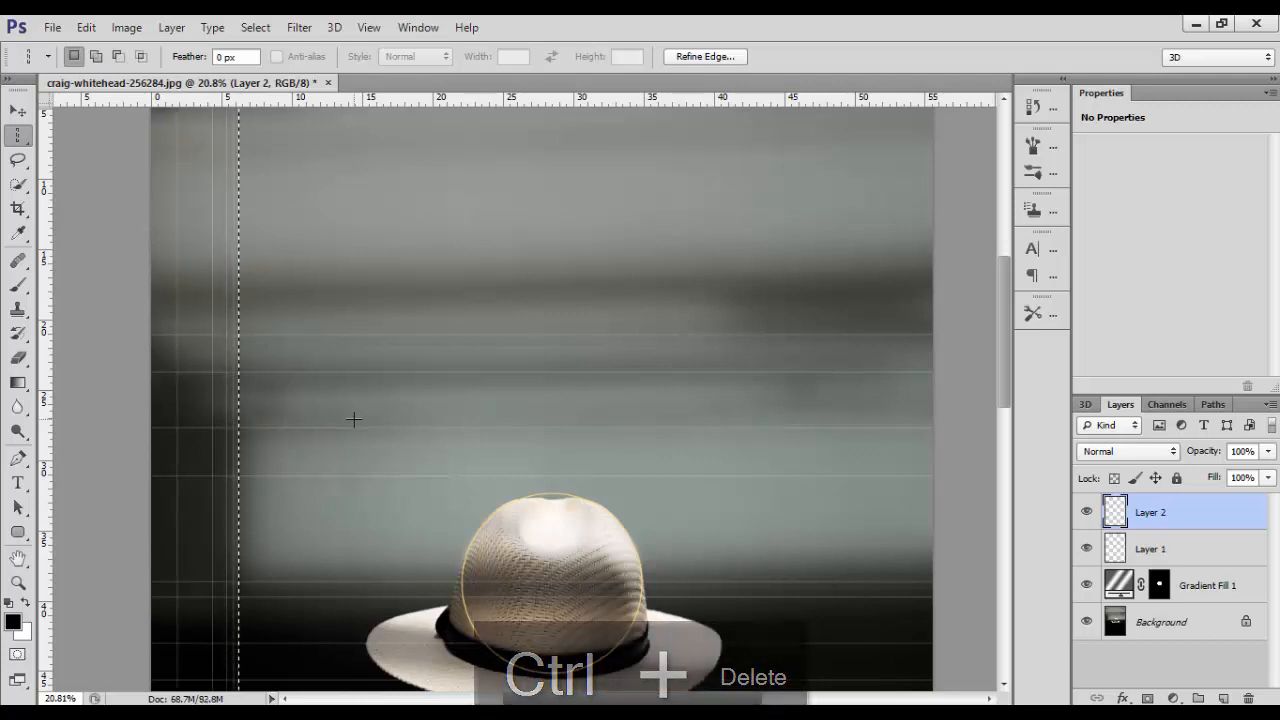
Clear the single-column selection and switch to the Move tool
key(ctrl+d)
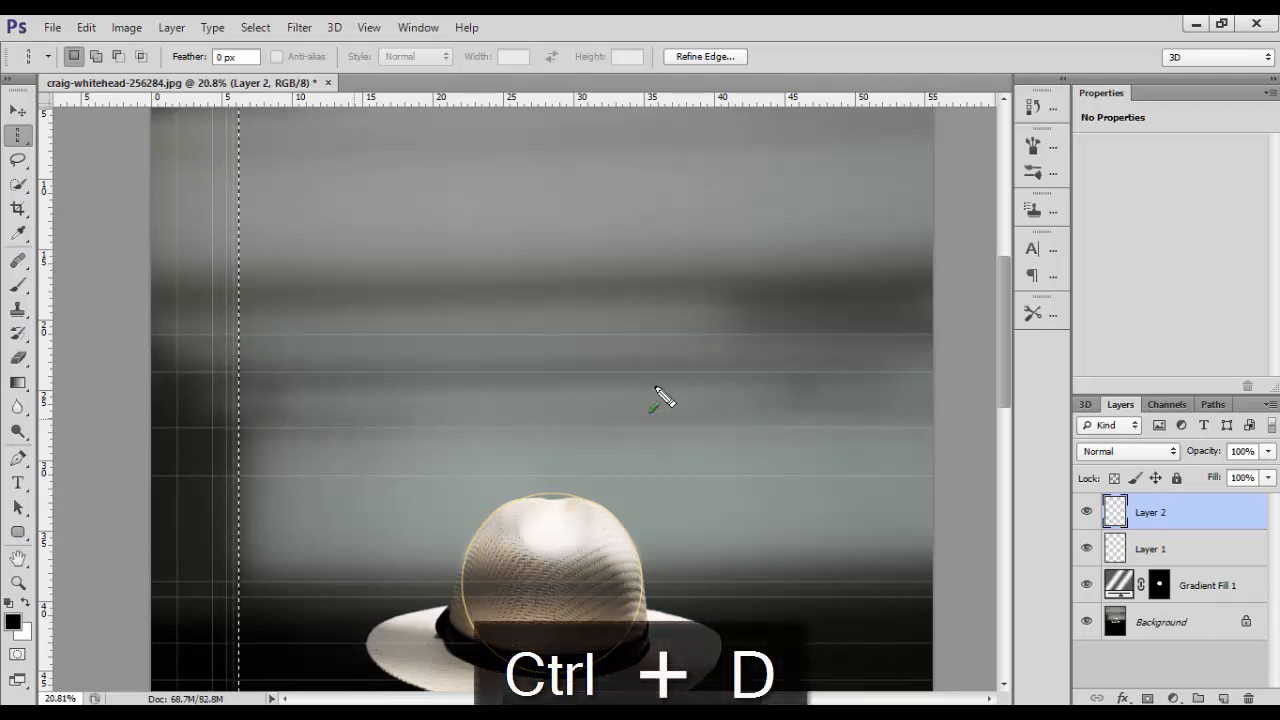
drag(656, 386, 256, 374)
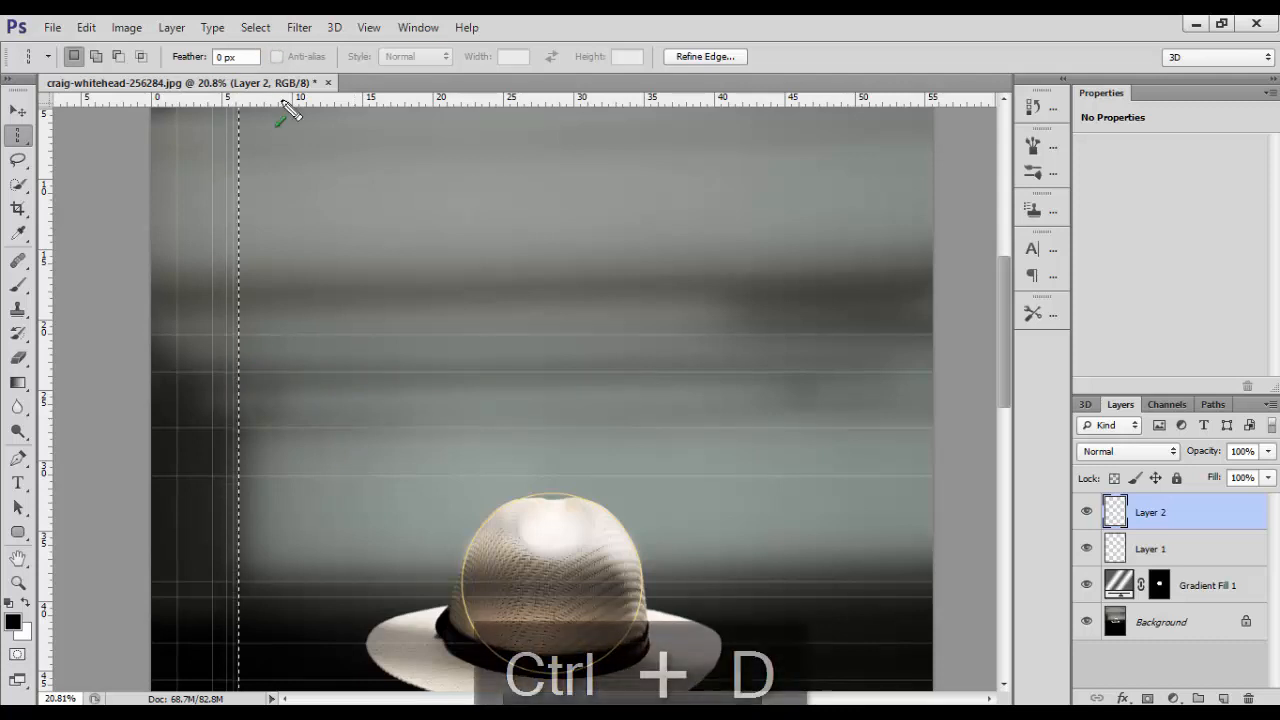
click(255, 27)
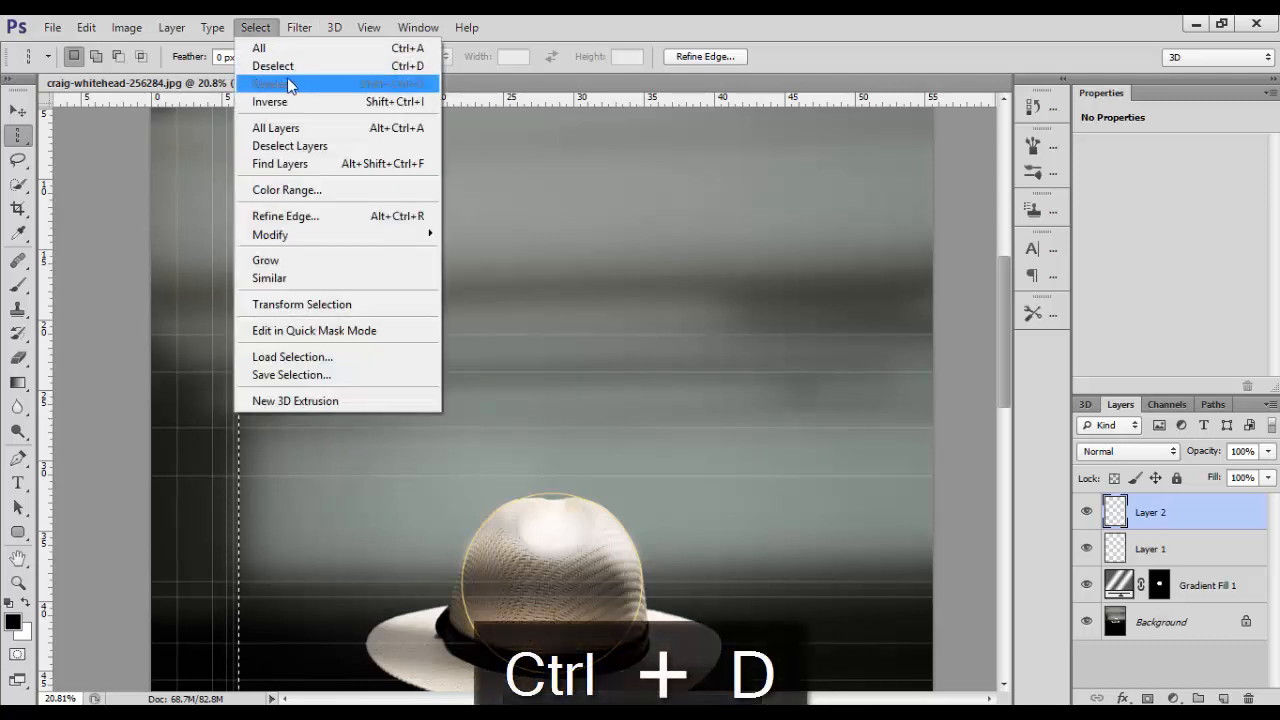
click(273, 66)
key(v)
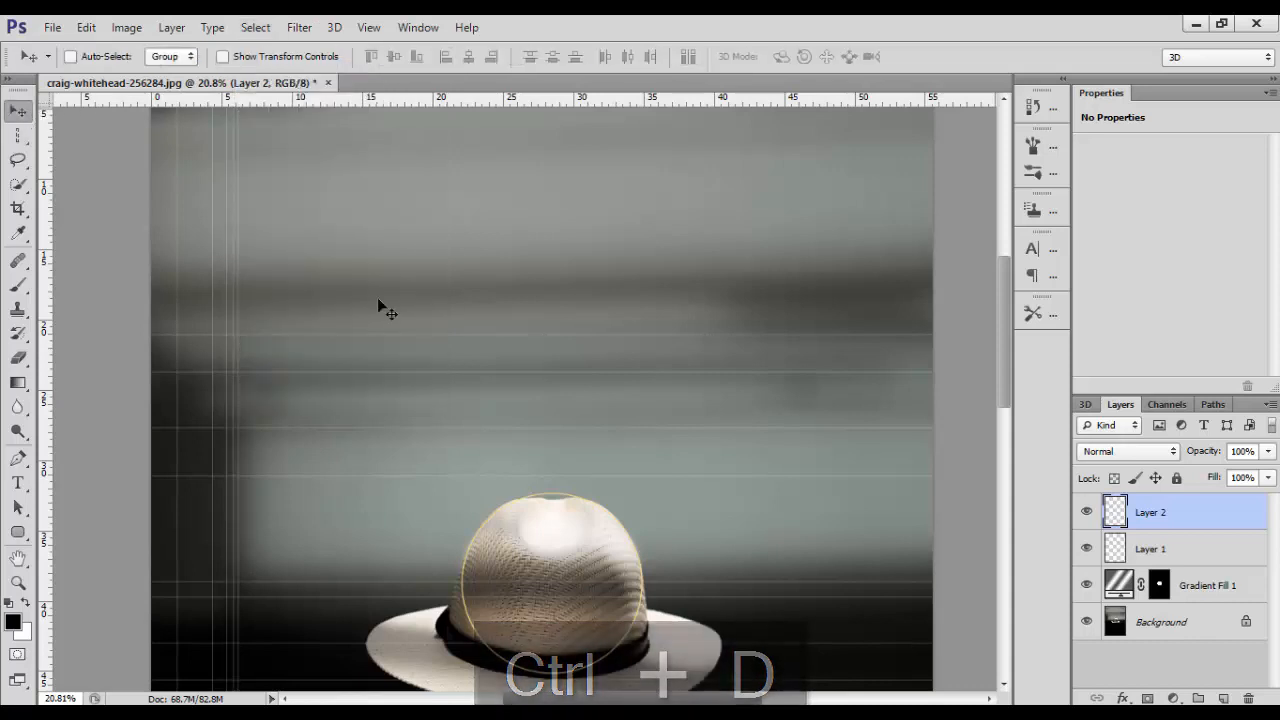
key(ctrl+0)
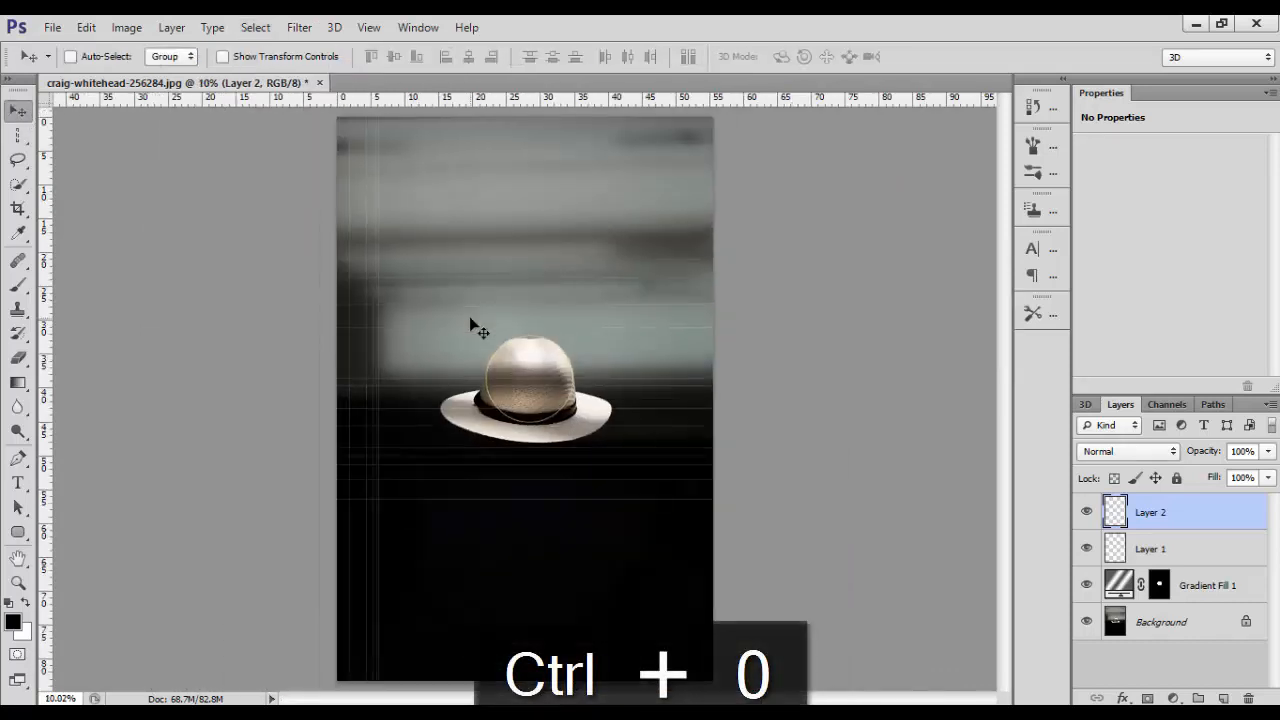